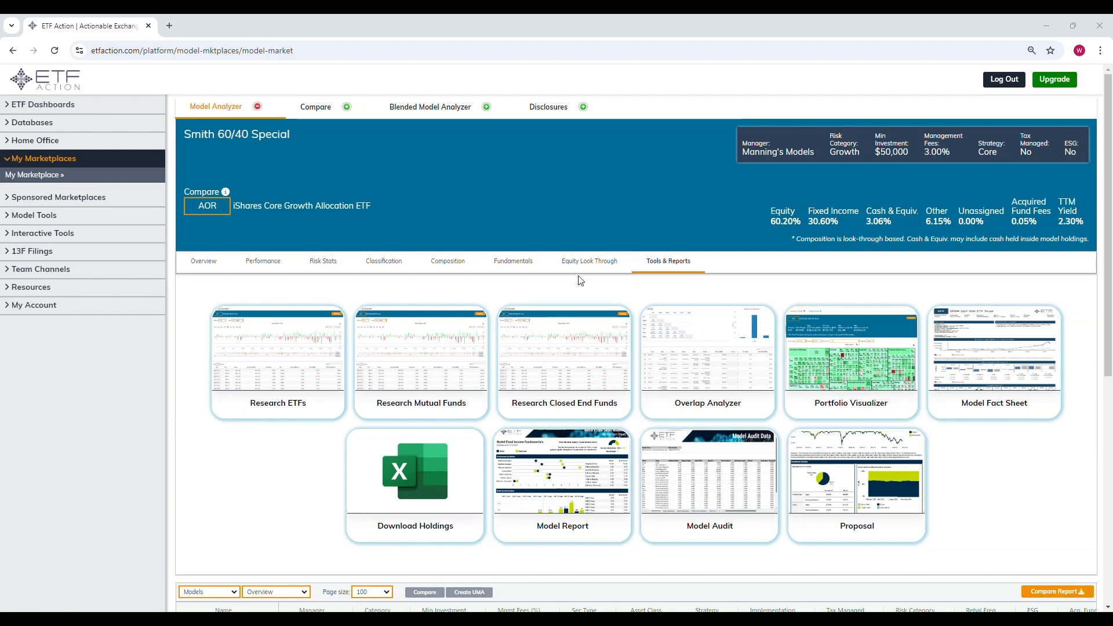
Return to the home page and open the 60/40 Special model from My Marketplace.
click(47, 87)
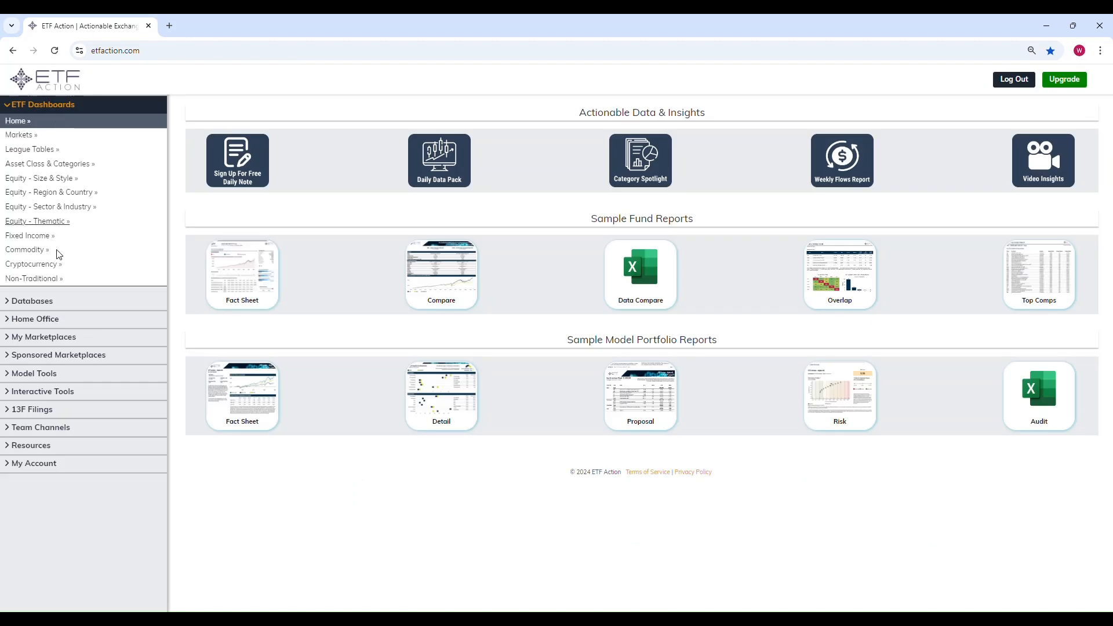
click(49, 337)
click(51, 353)
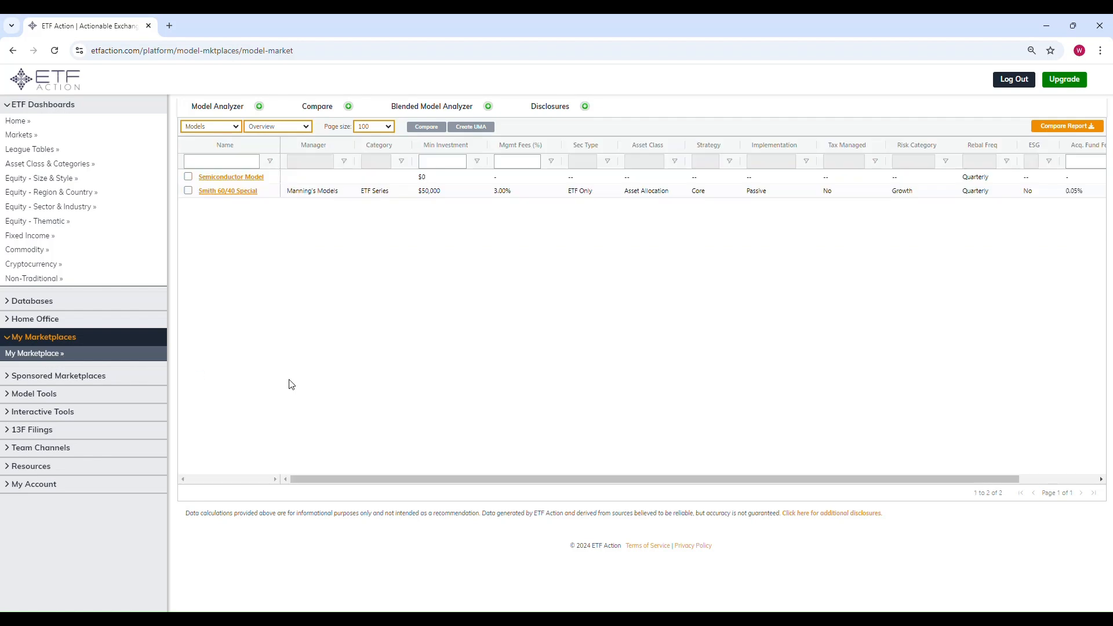
click(243, 192)
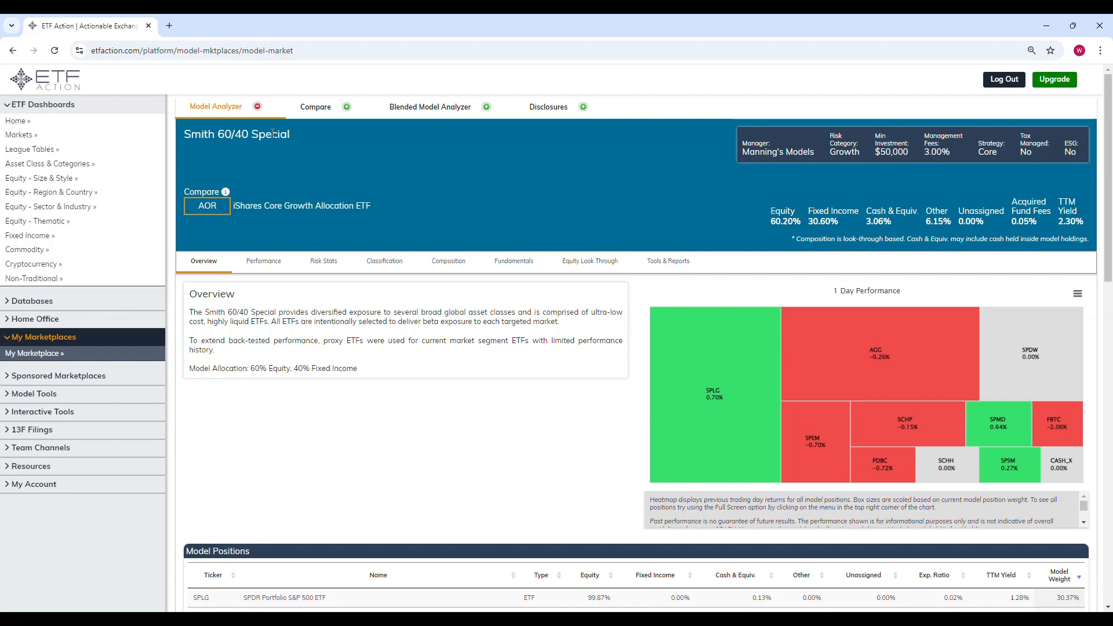
Review the model's overview, then open its ETF holdings in the ETF database through the Research ETFs tool.
scroll(294, 302, down, 3)
scroll(294, 301, up, 3)
click(660, 266)
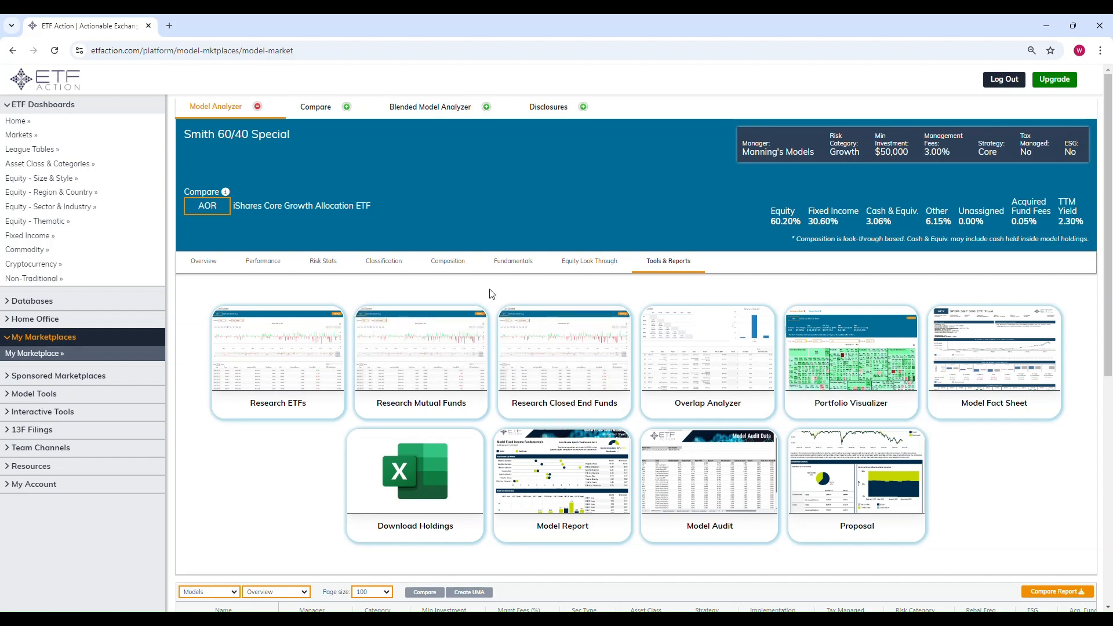
click(62, 301)
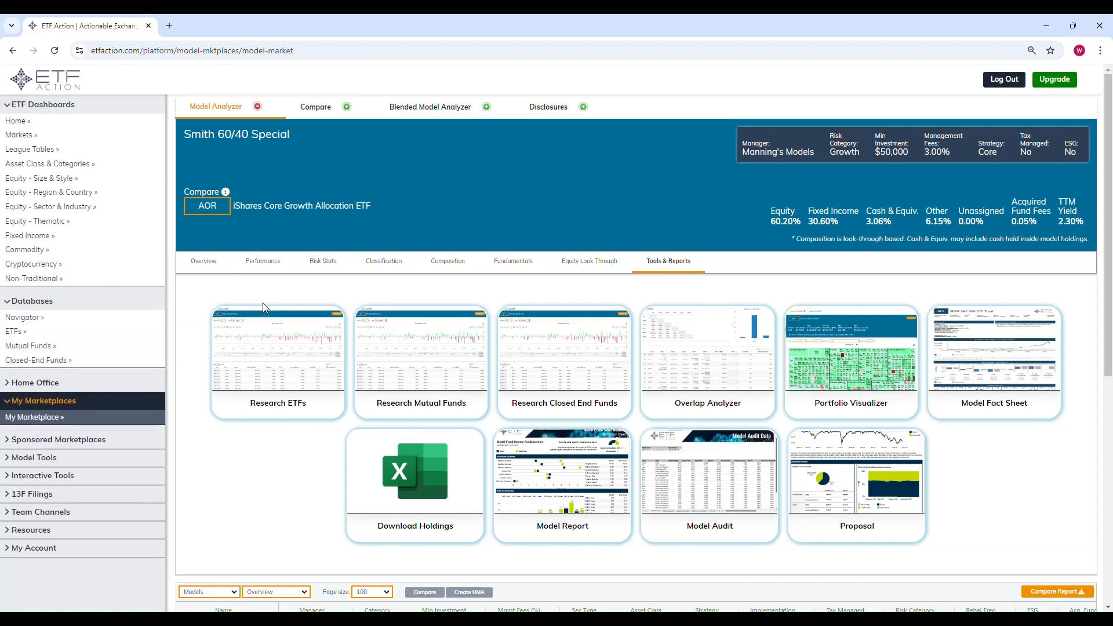
click(284, 353)
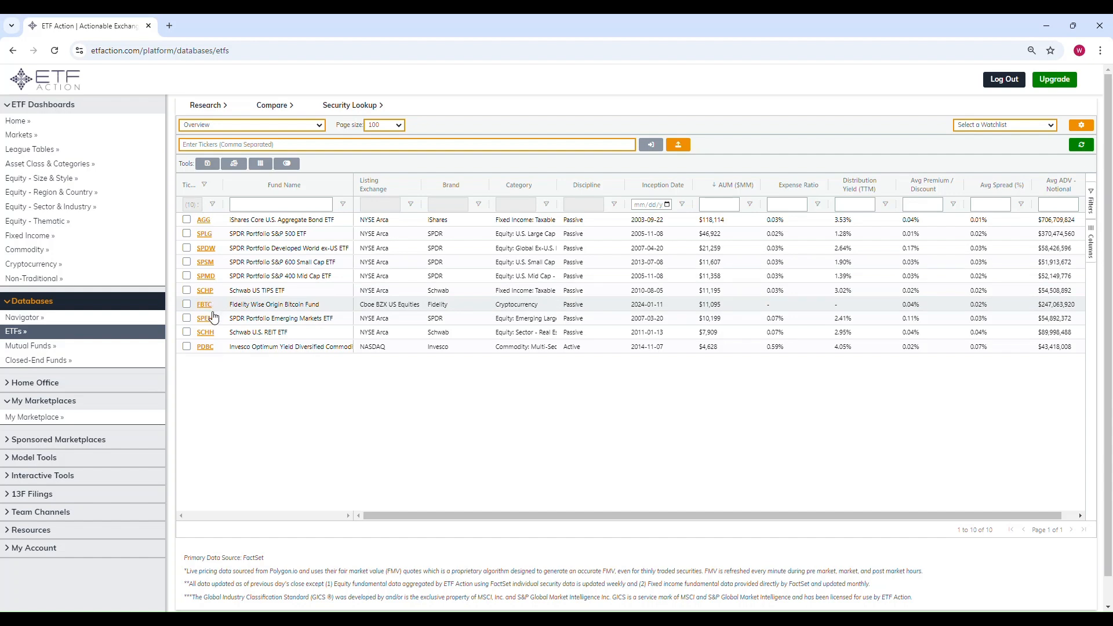
Look through the available data views for the ETF list and switch it to Performance - Market.
click(286, 128)
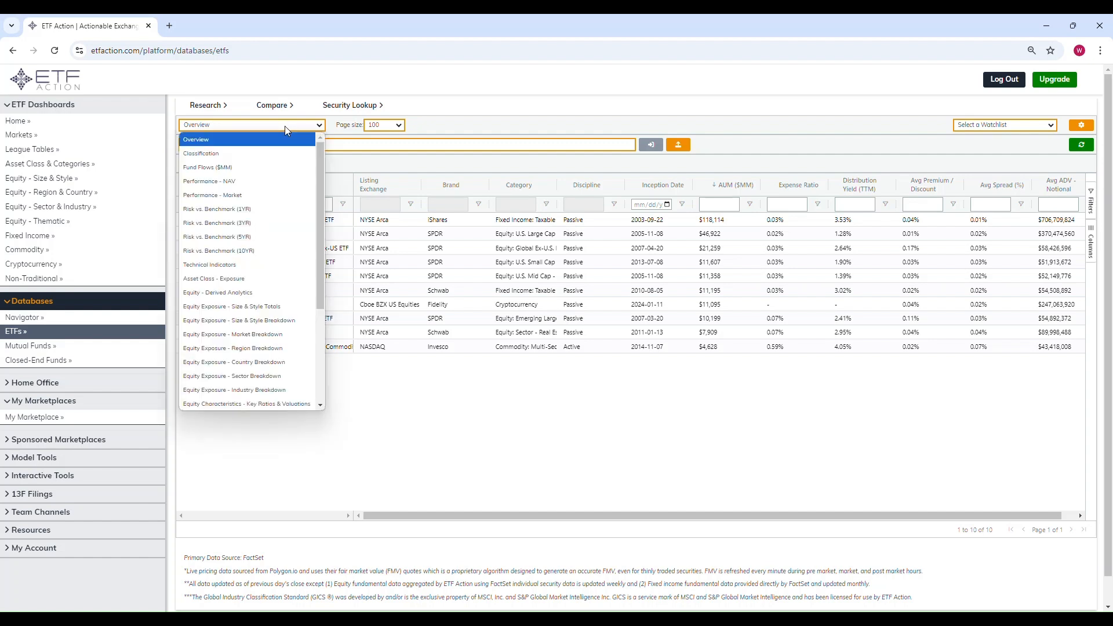
click(285, 127)
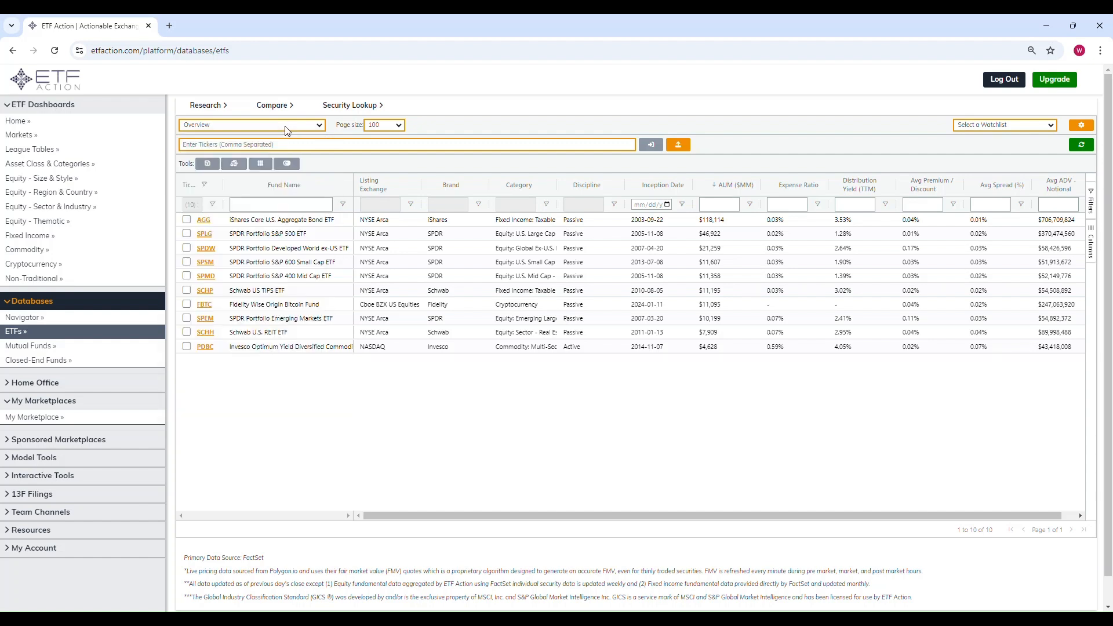
click(285, 127)
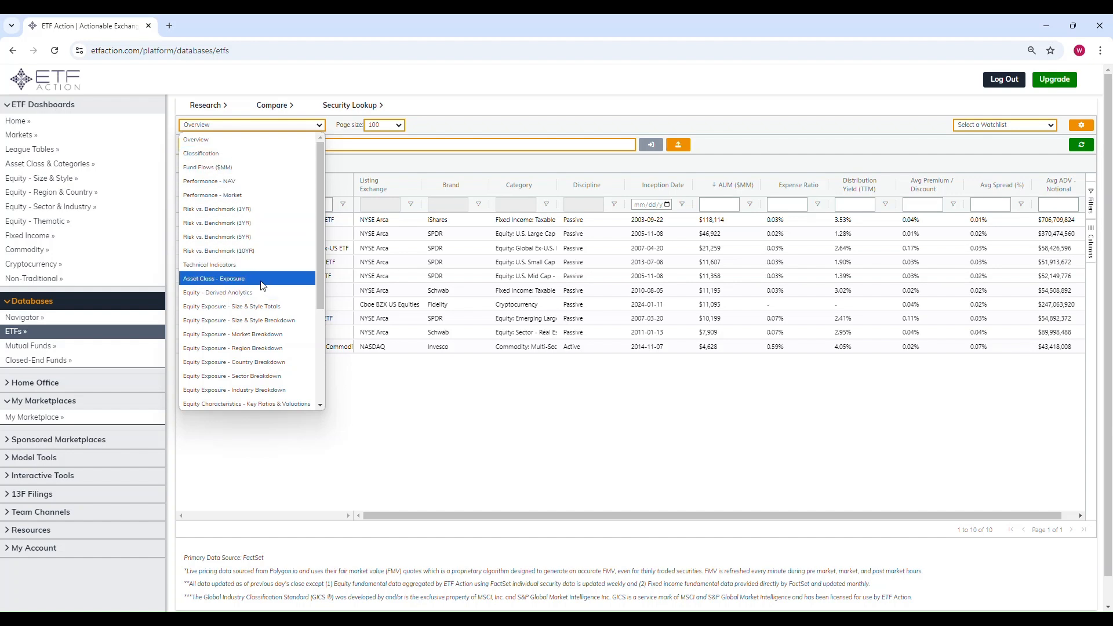
scroll(263, 286, down, 4)
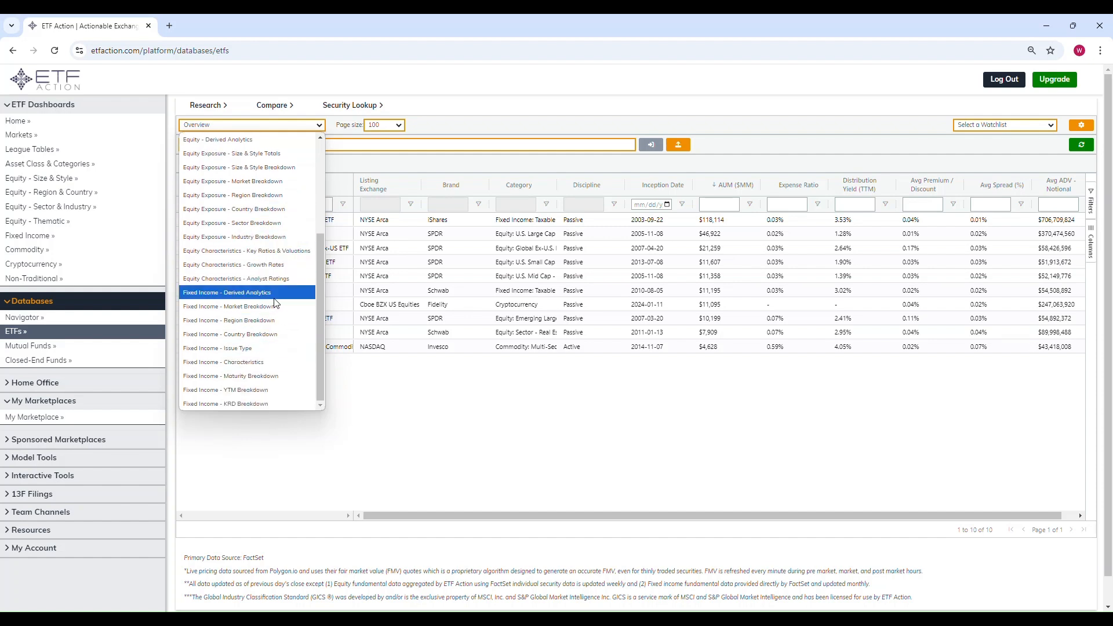
scroll(275, 303, up, 3)
click(263, 197)
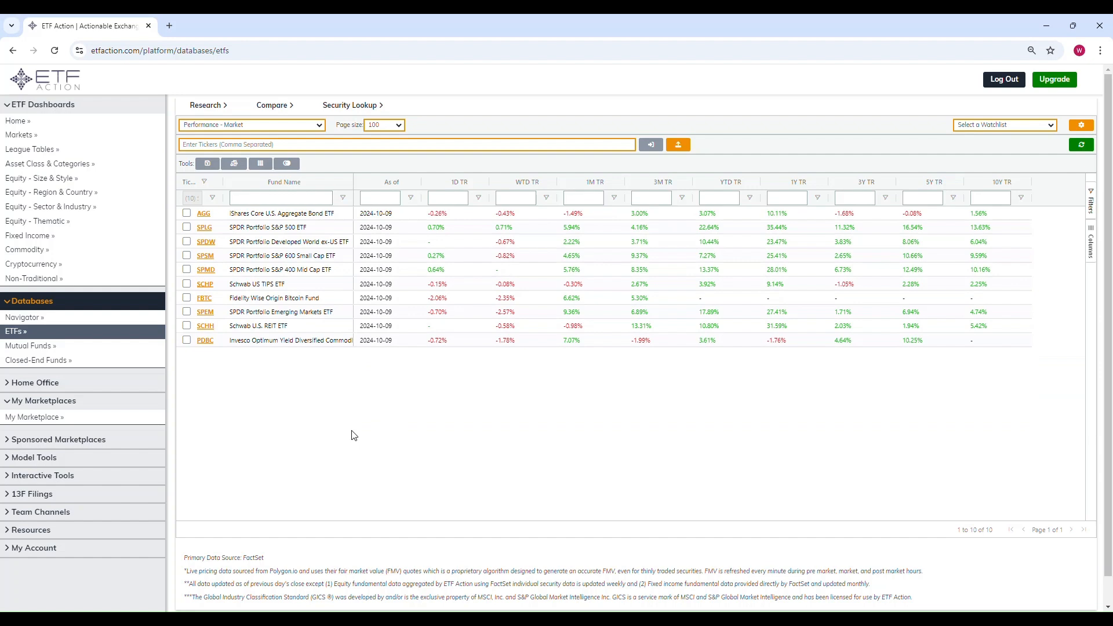
Select SPLG, SPDW and SPSM, view their performance comparison, and collapse it to return to the ETF list.
click(187, 227)
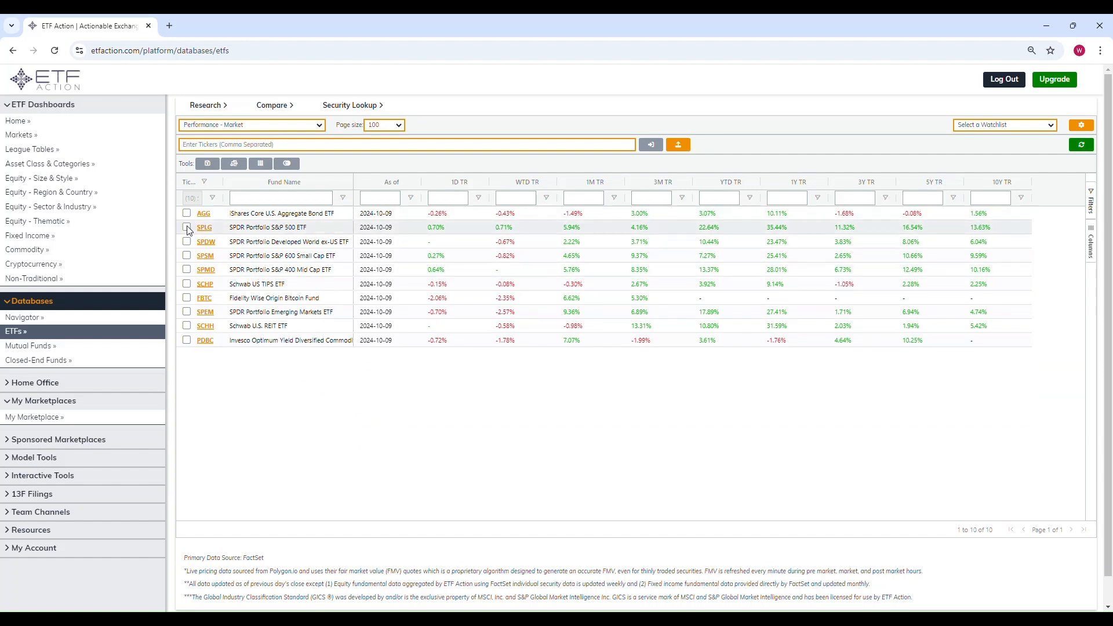
click(187, 242)
click(187, 256)
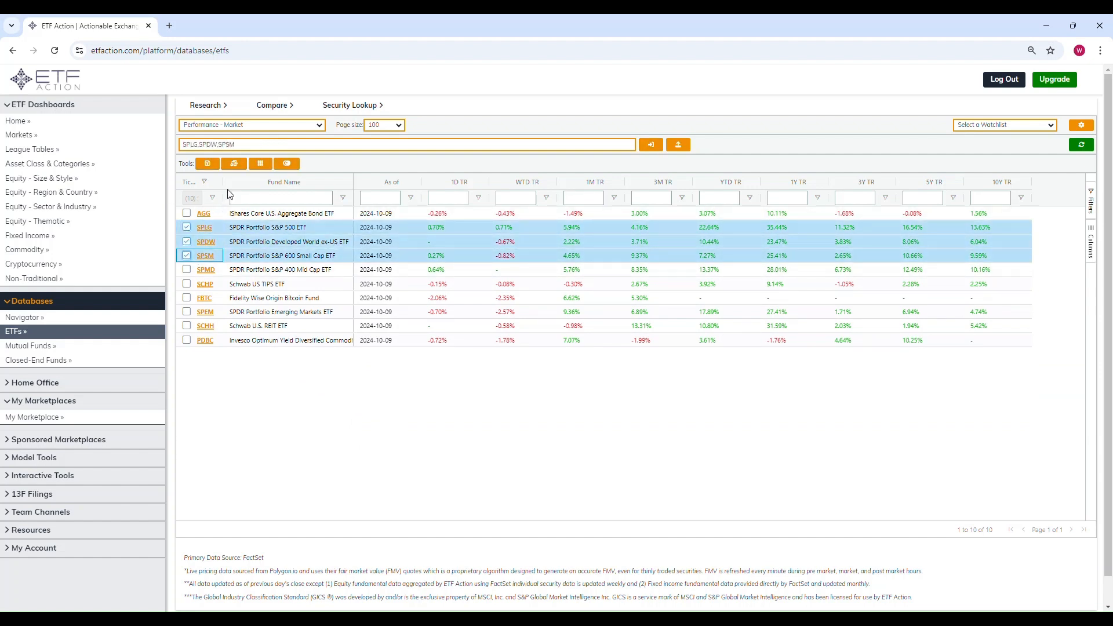
click(235, 163)
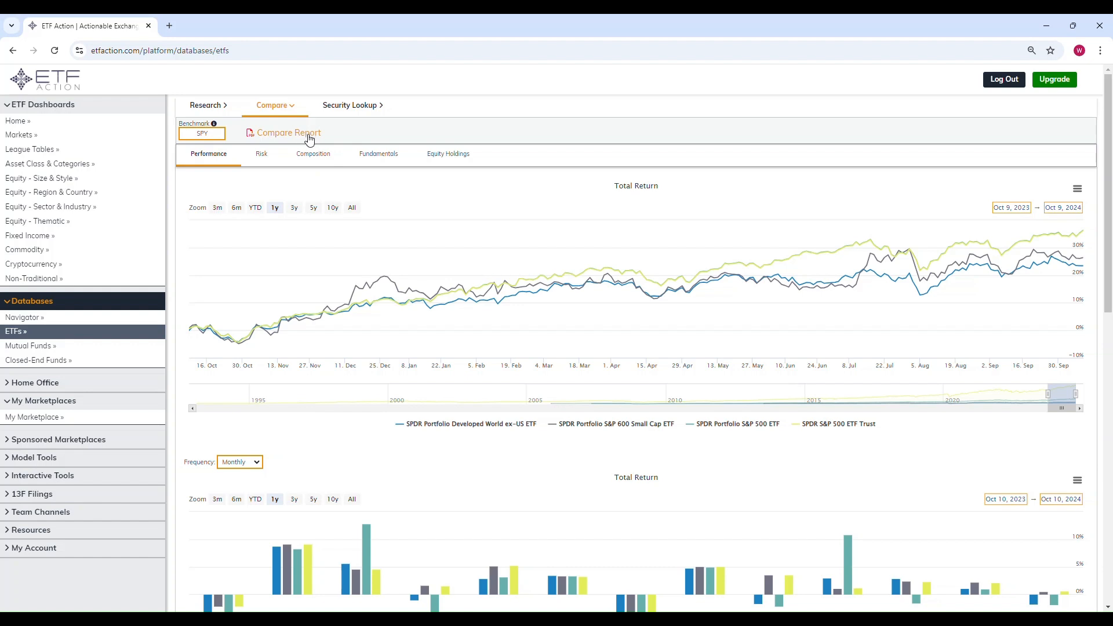
mouse_move(326, 263)
click(272, 105)
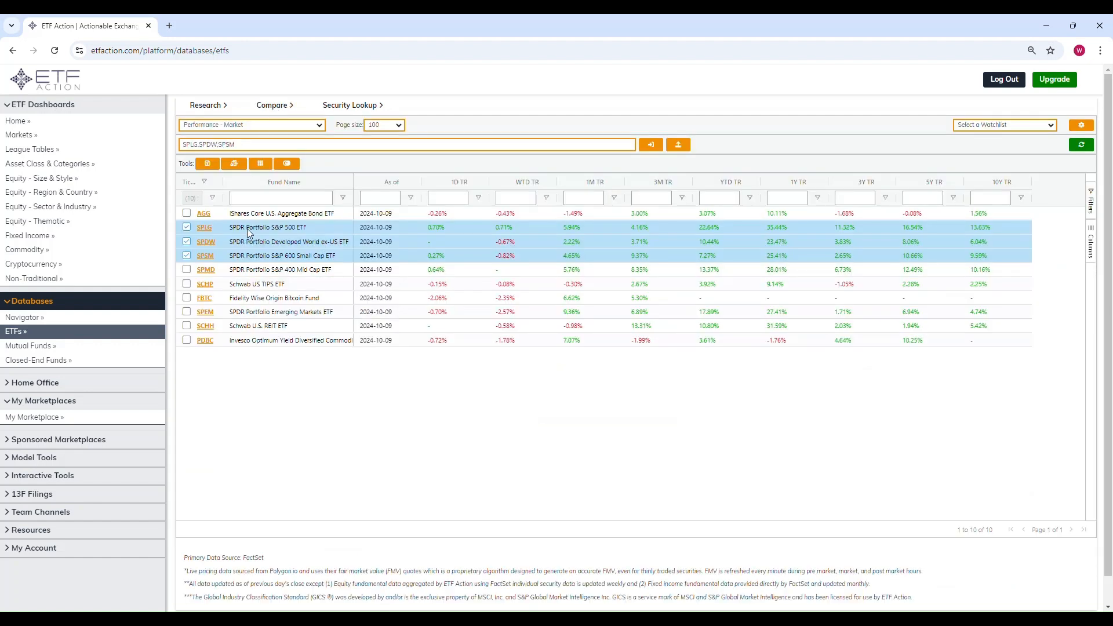
Open the SPLG research profile and view its AUM & Flows, Performance and Risk Stats.
click(207, 228)
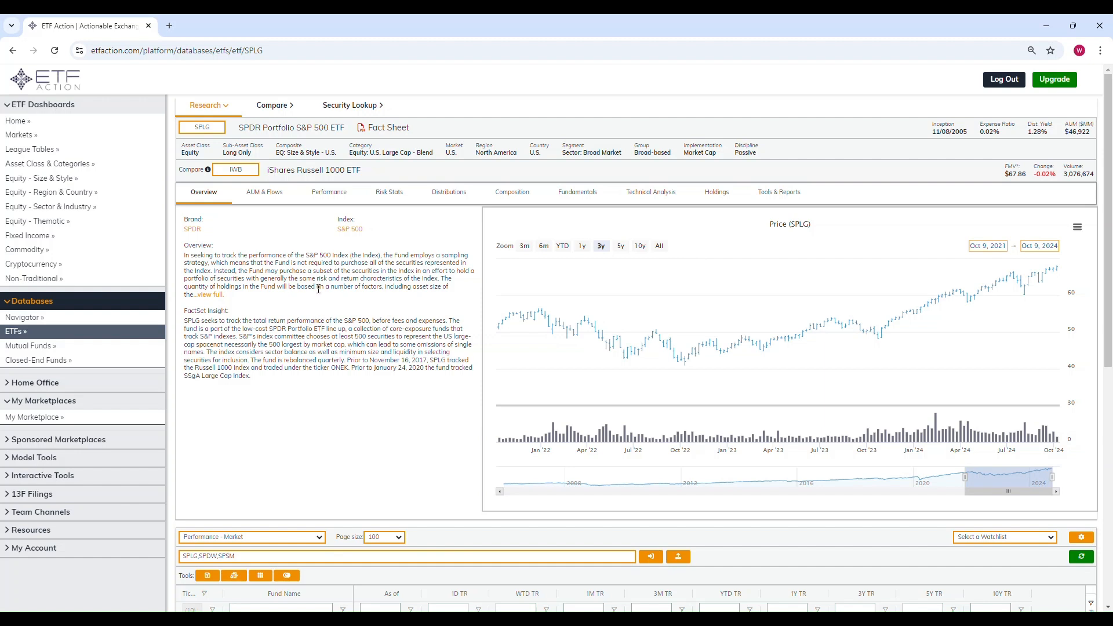
click(274, 196)
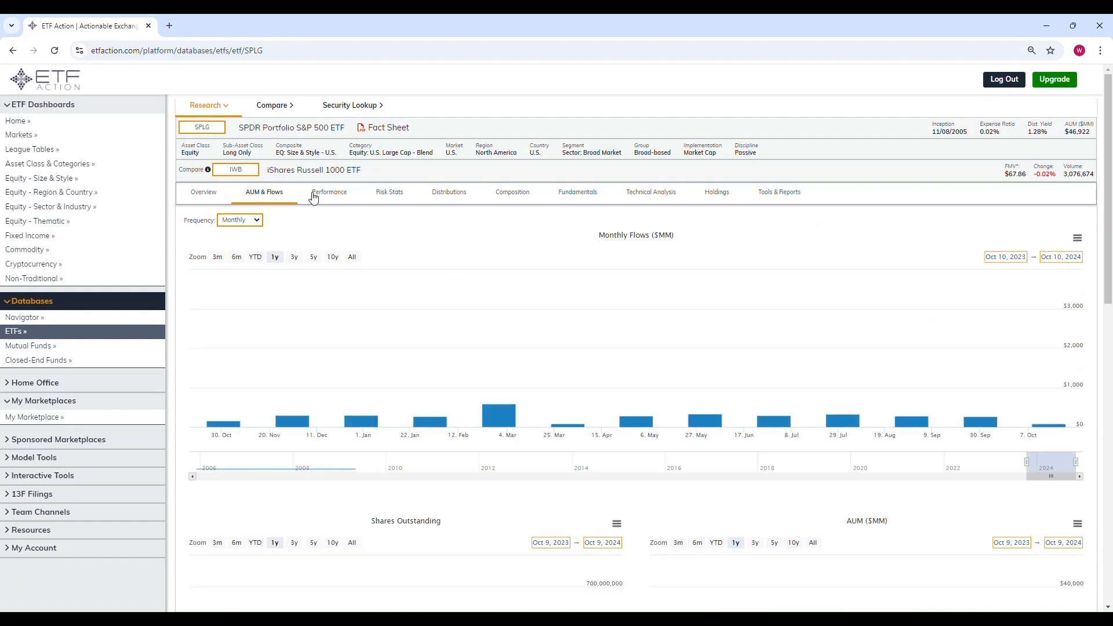
click(325, 197)
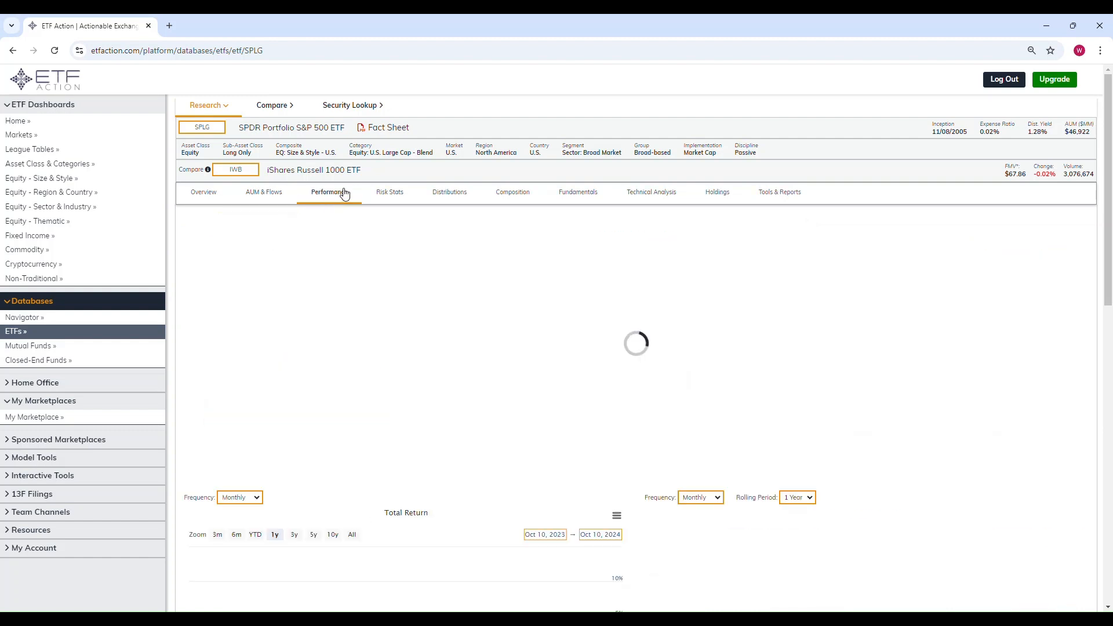
click(389, 197)
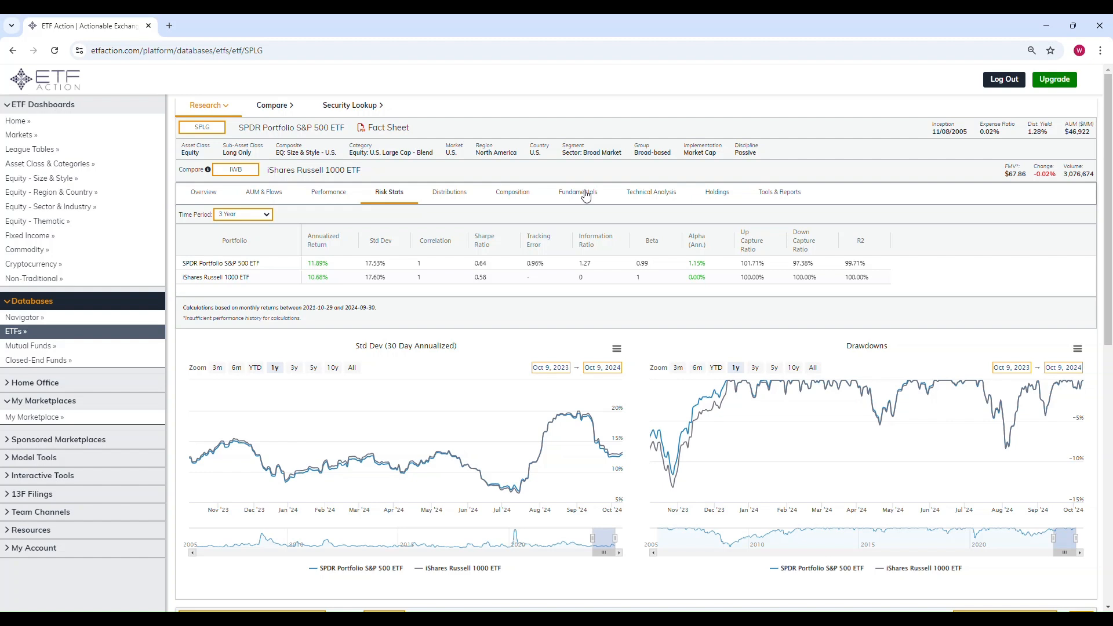
Open the SPLG fact sheet, then return to the fund's research page and its ETF list.
click(388, 128)
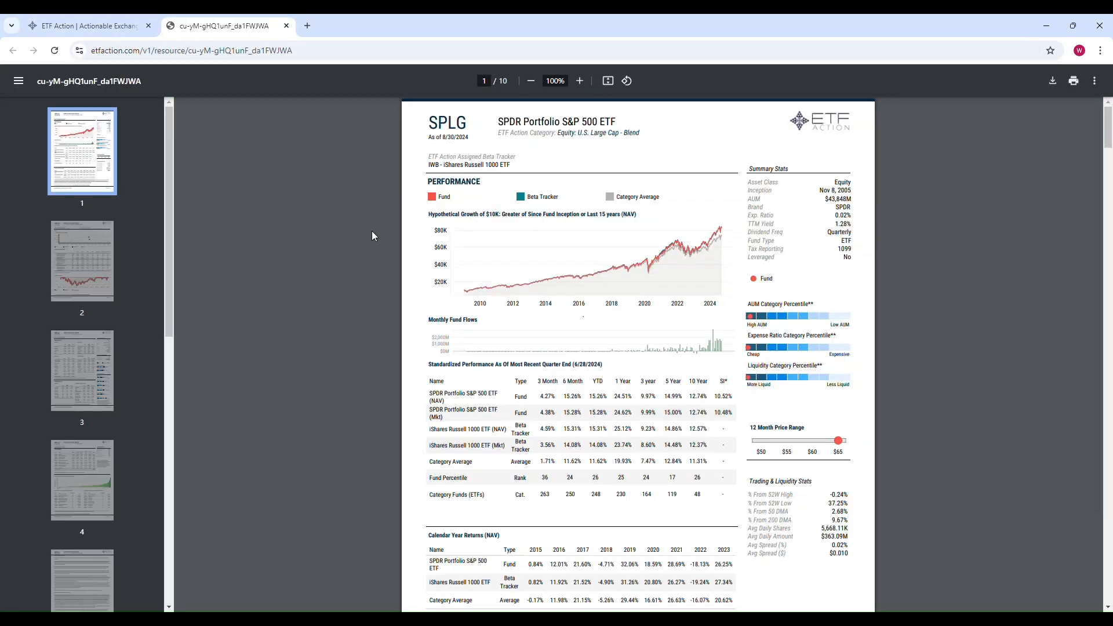
click(87, 26)
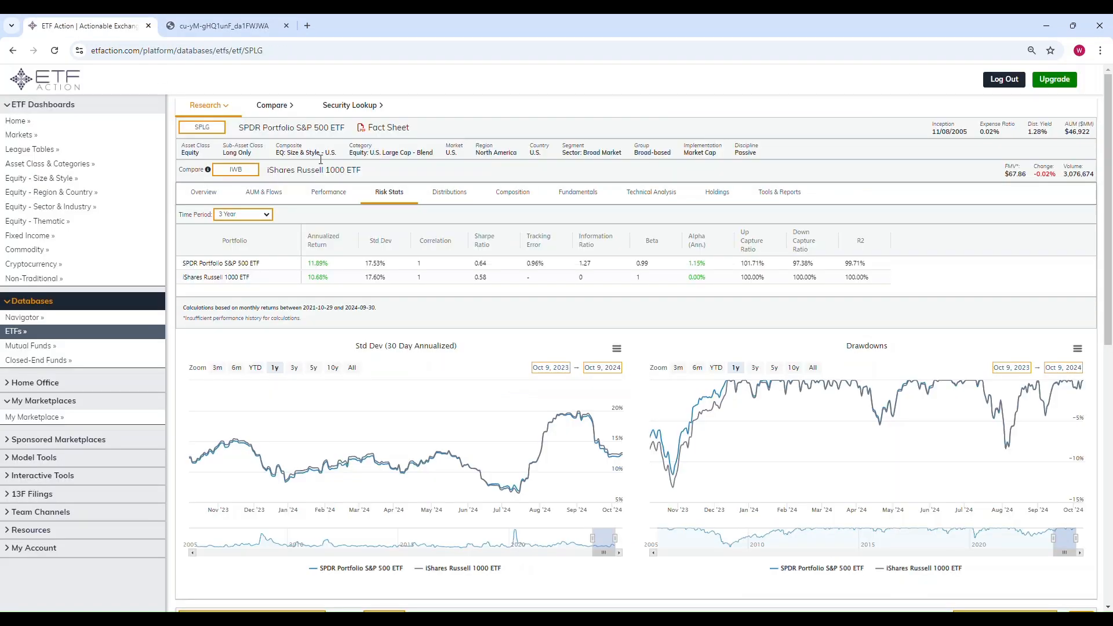
scroll(279, 325, down, 6)
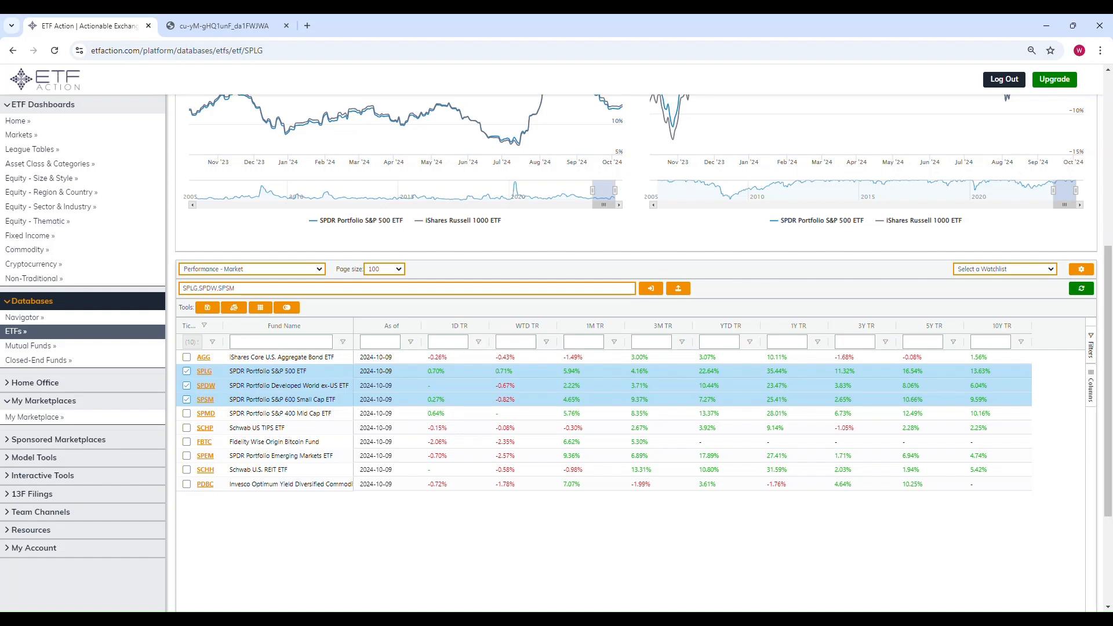
Return to the model in My Marketplace, open its Overlap Analyzer and inspect the chart of names by number of funds held.
click(46, 419)
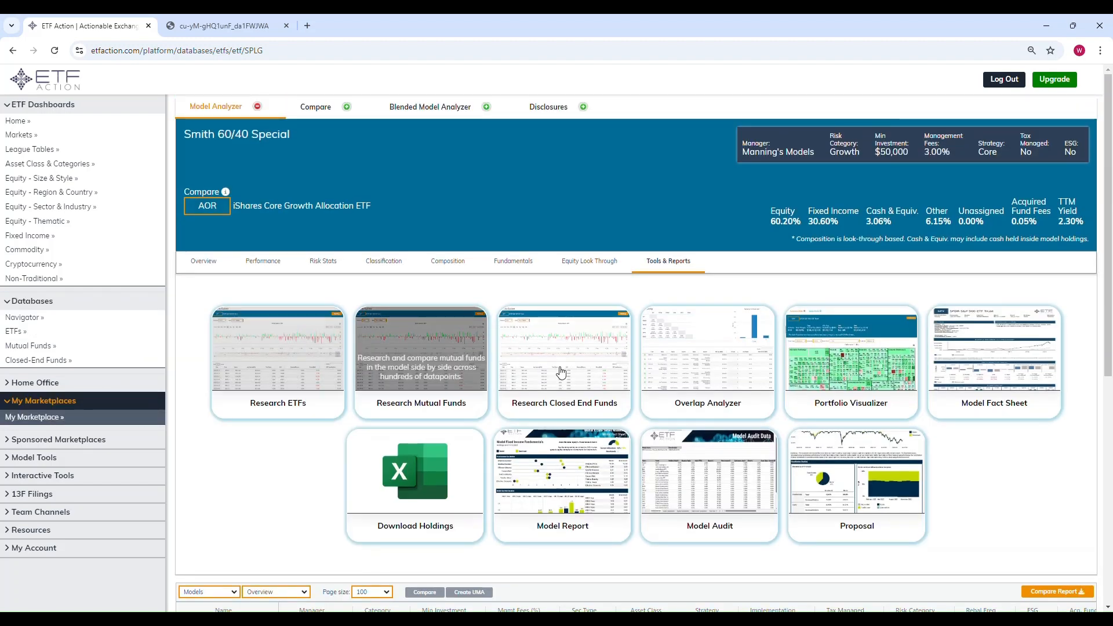
click(719, 350)
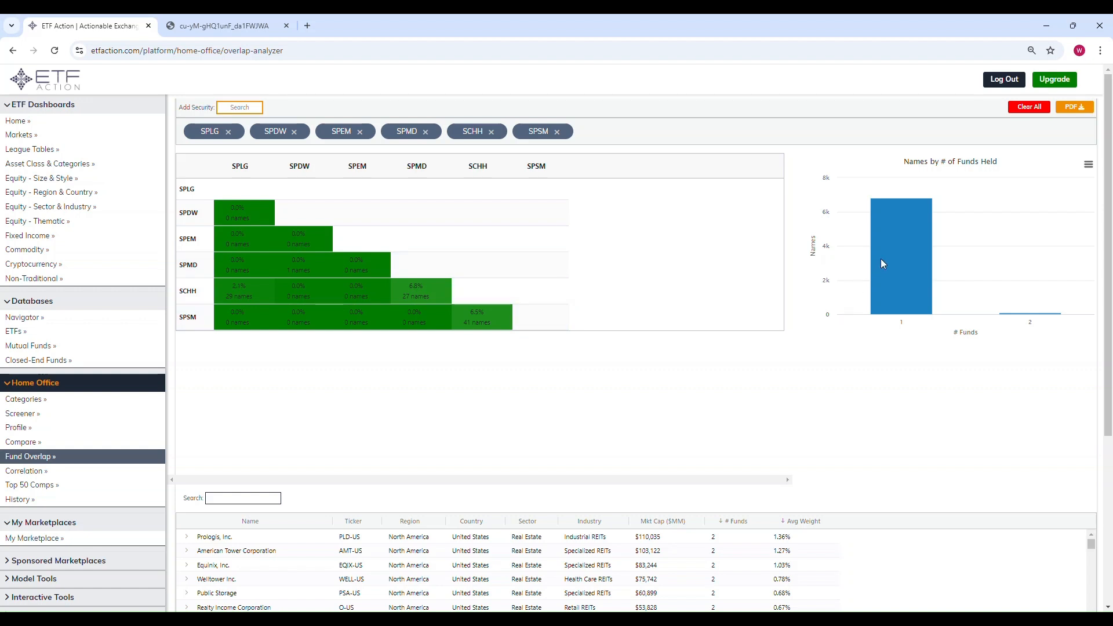
mouse_move(911, 257)
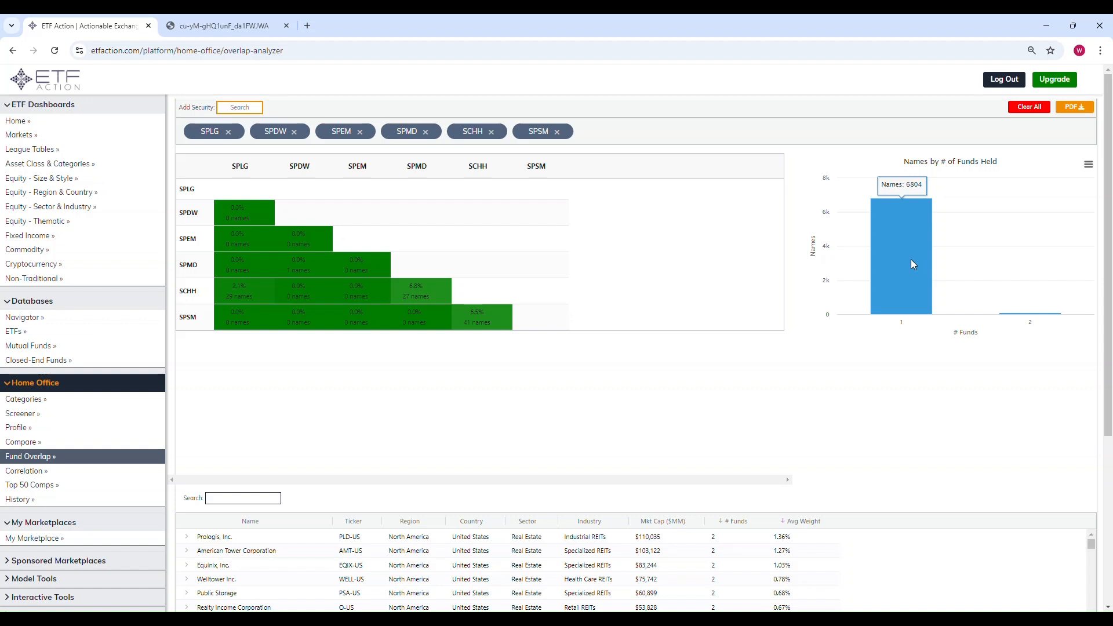
mouse_move(1022, 323)
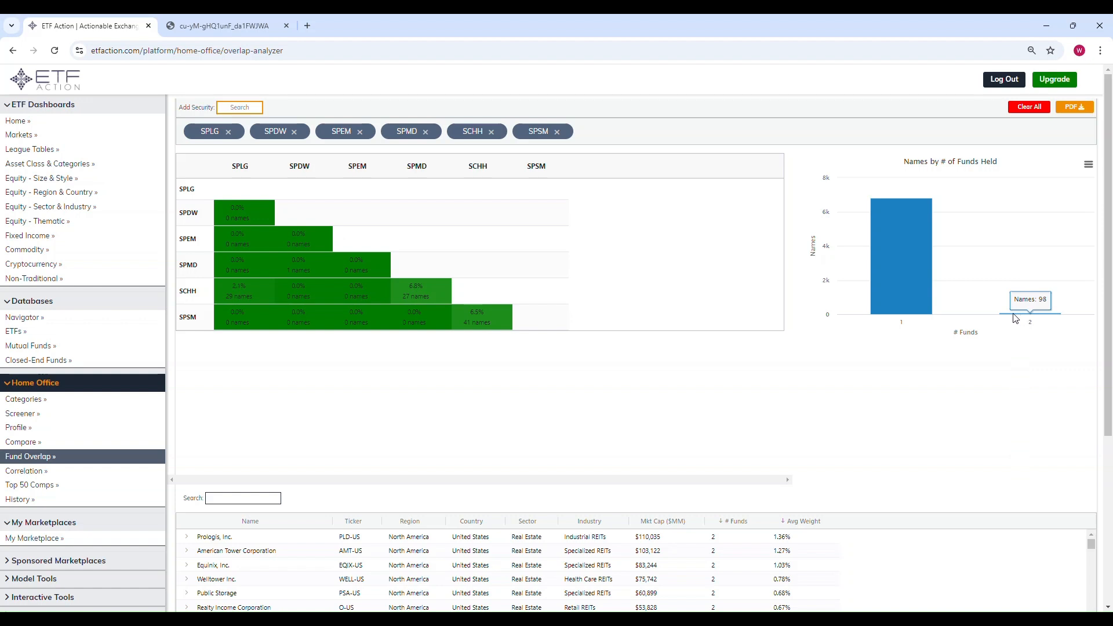
mouse_move(898, 291)
Expand Prologis, Inc. in the overlap holdings table to see which funds hold it and at what weight.
scroll(372, 395, down, 4)
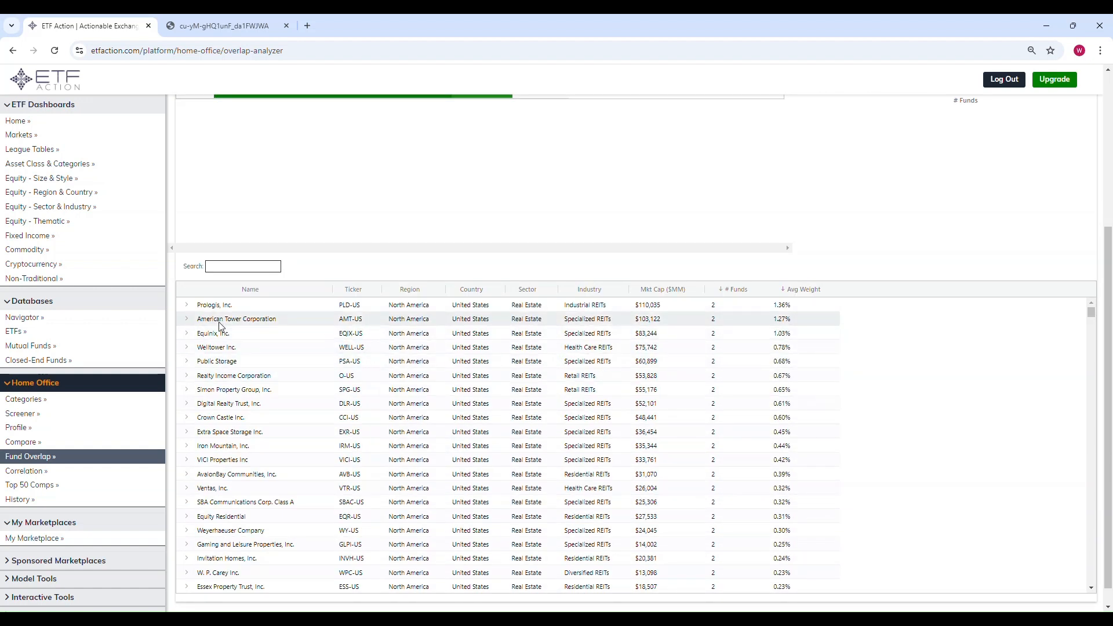
click(187, 308)
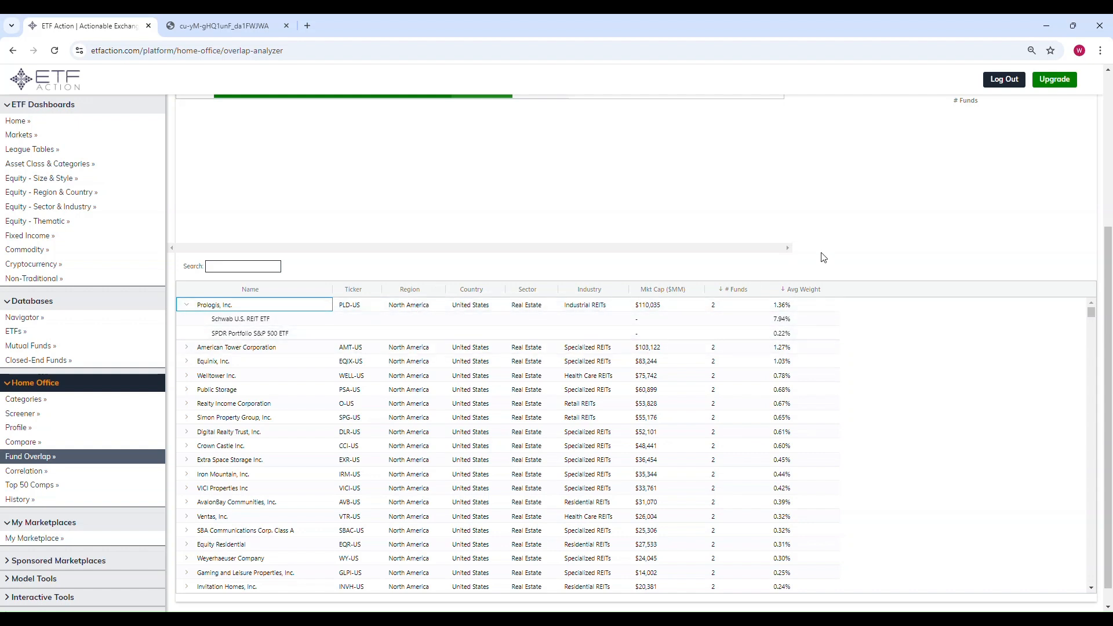
scroll(879, 249, up, 4)
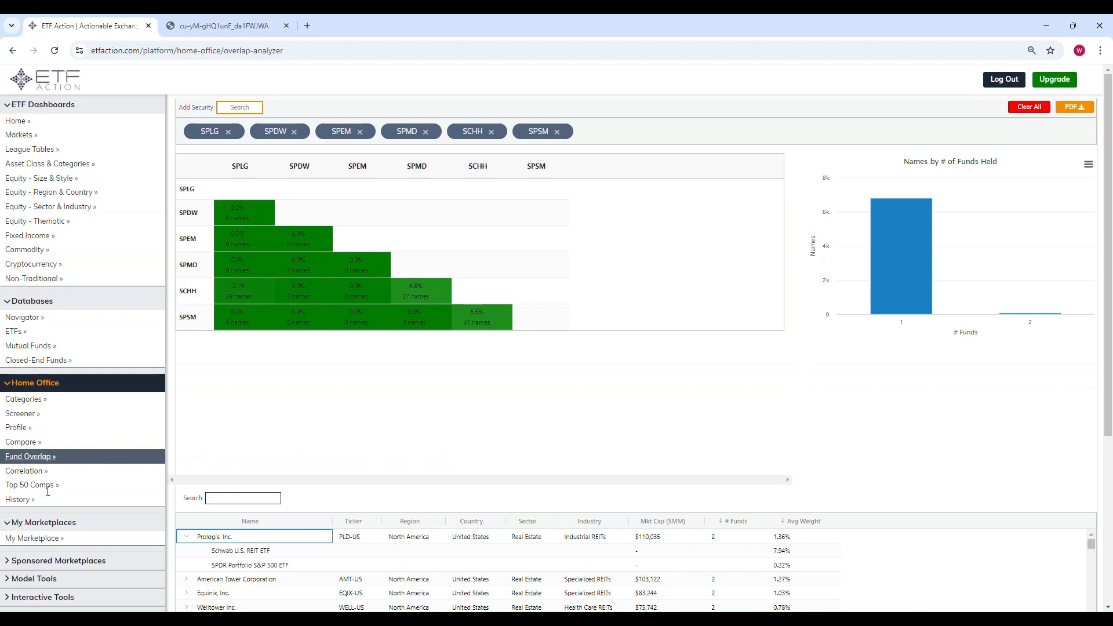
Return to the model's tools in My Marketplace and open the Portfolio Visualizer.
click(49, 539)
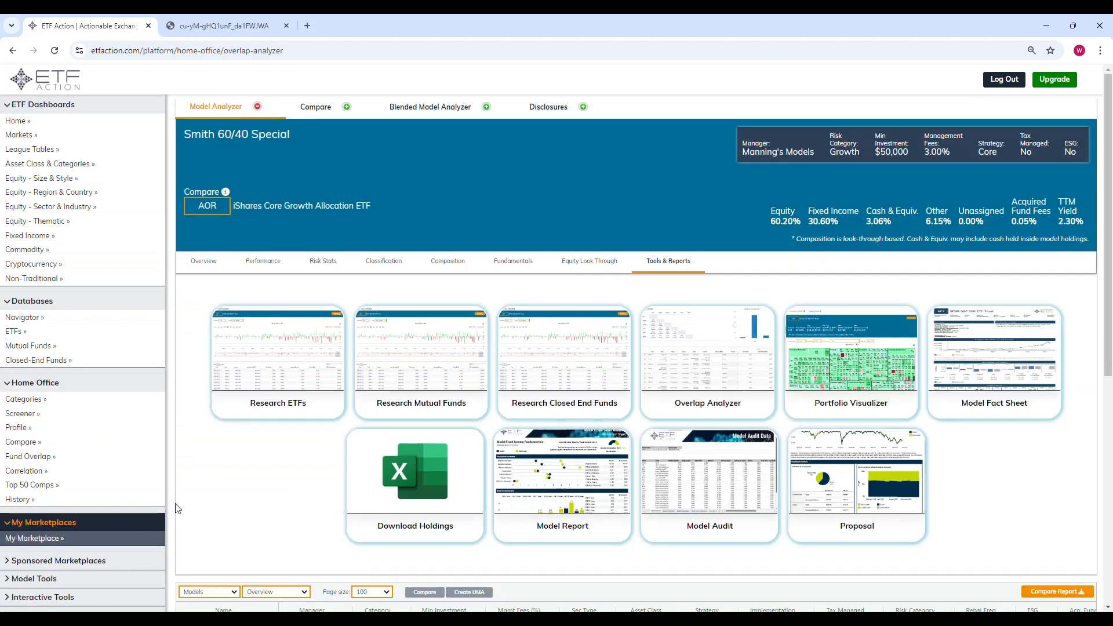
mouse_move(877, 360)
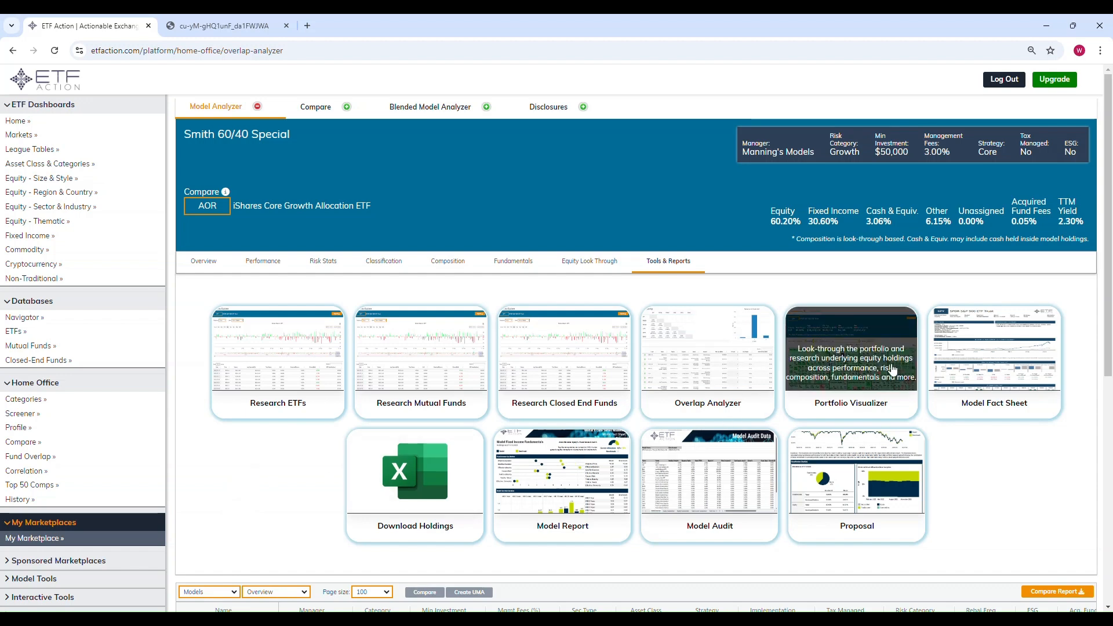
click(875, 355)
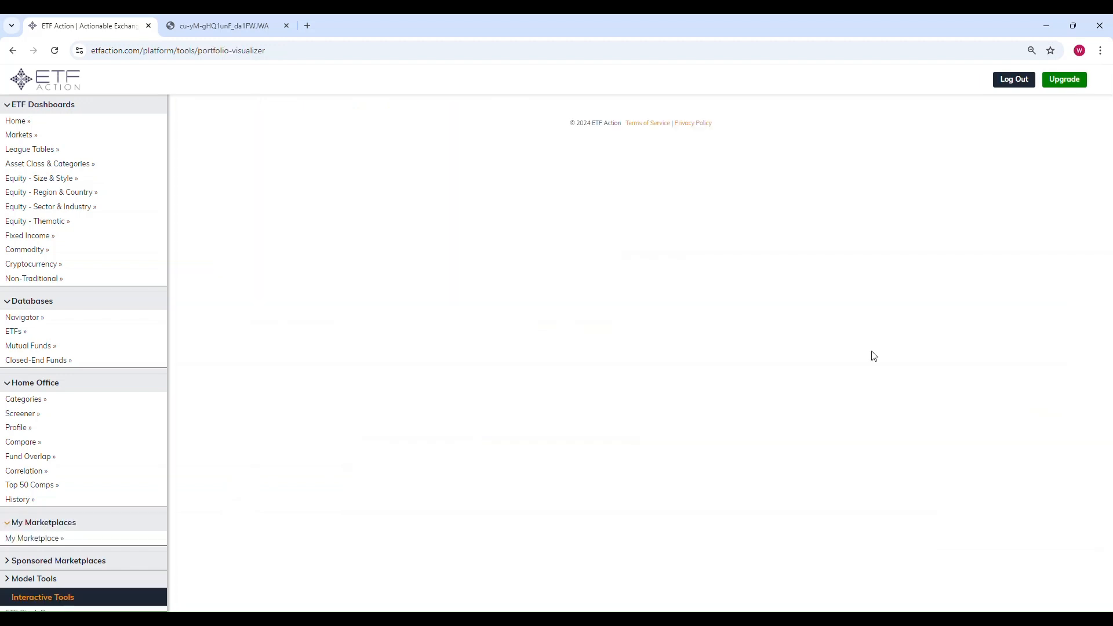
scroll(134, 473, down, 3)
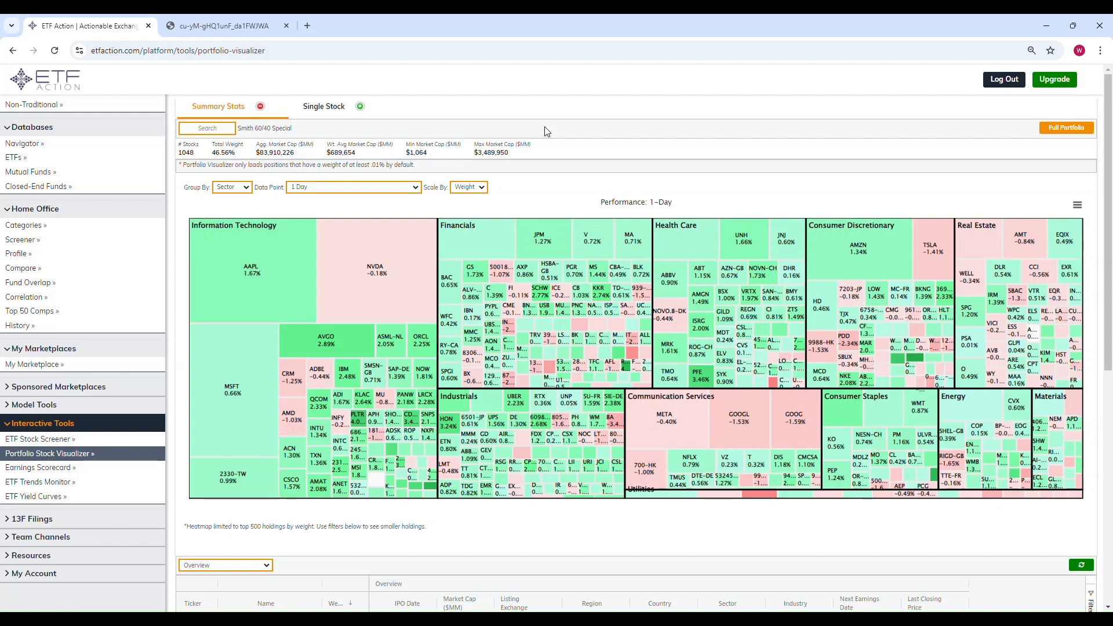
Read the stock count and the note on the default minimum position weight above the heatmap.
drag(194, 158, 179, 159)
click(178, 156)
drag(192, 166, 317, 167)
click(325, 166)
Browse the heatmap's available data points and set the data point to % From 52W Low.
click(385, 187)
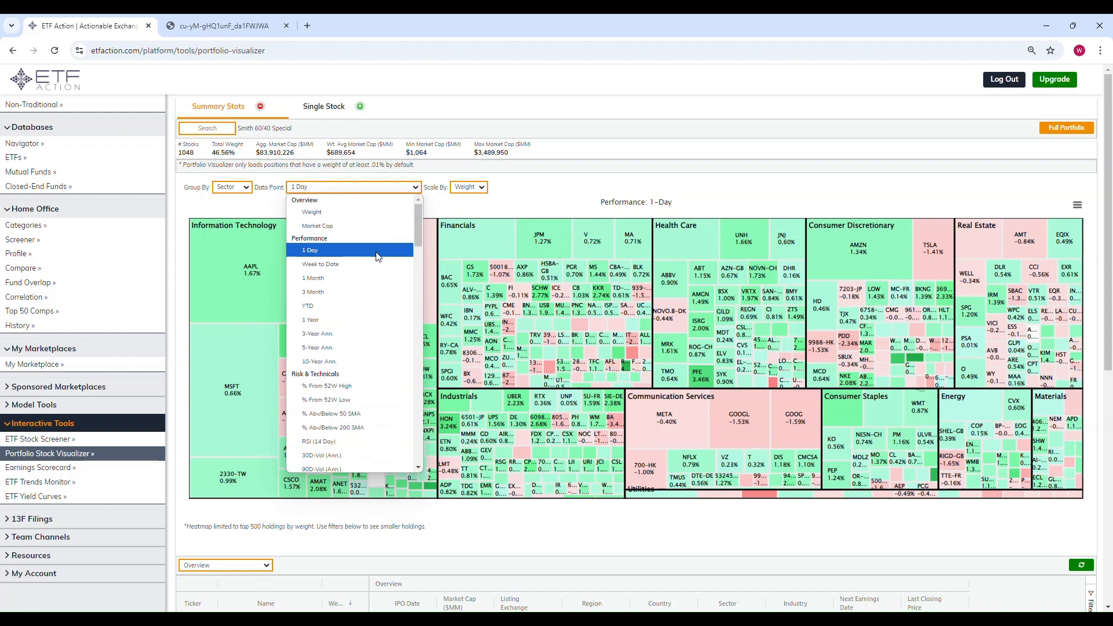
scroll(368, 296, down, 2)
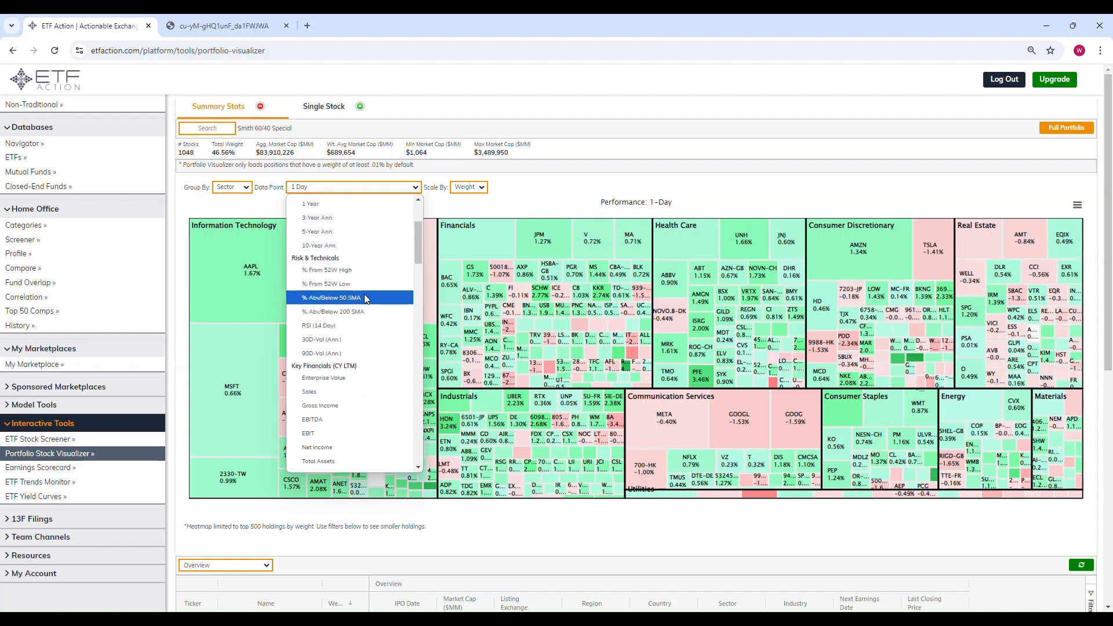
scroll(365, 301, down, 8)
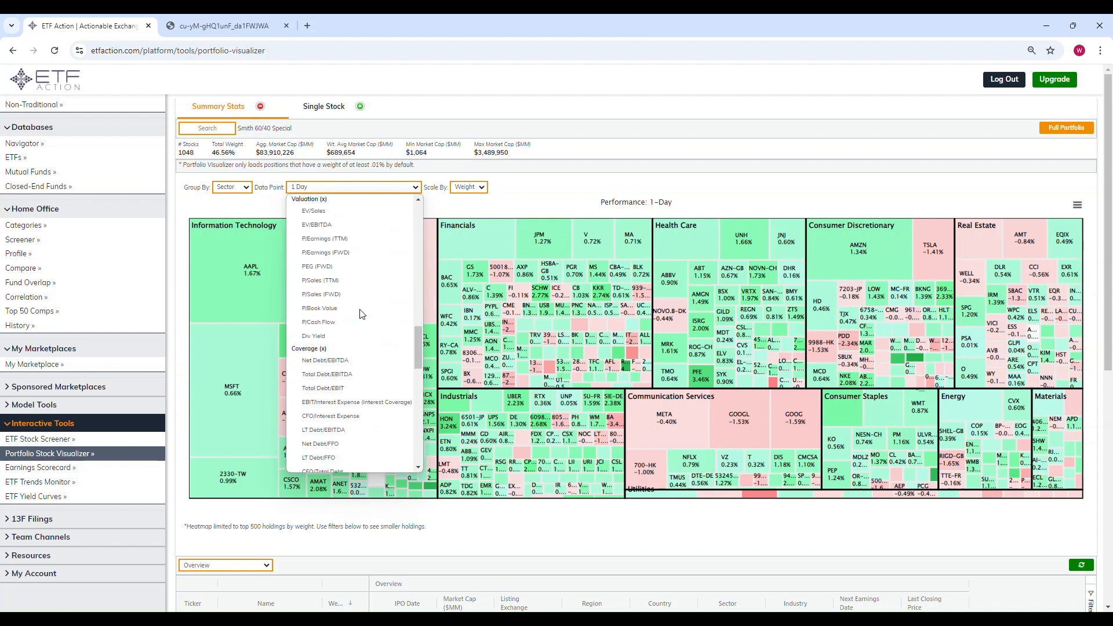
scroll(360, 314, down, 3)
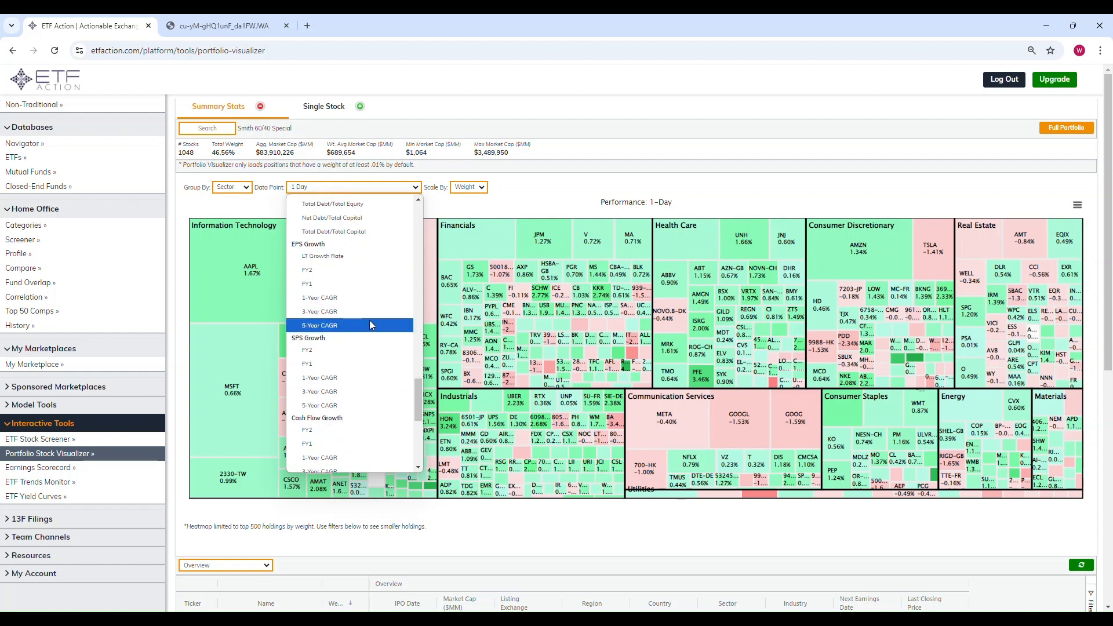
scroll(367, 318, up, 10)
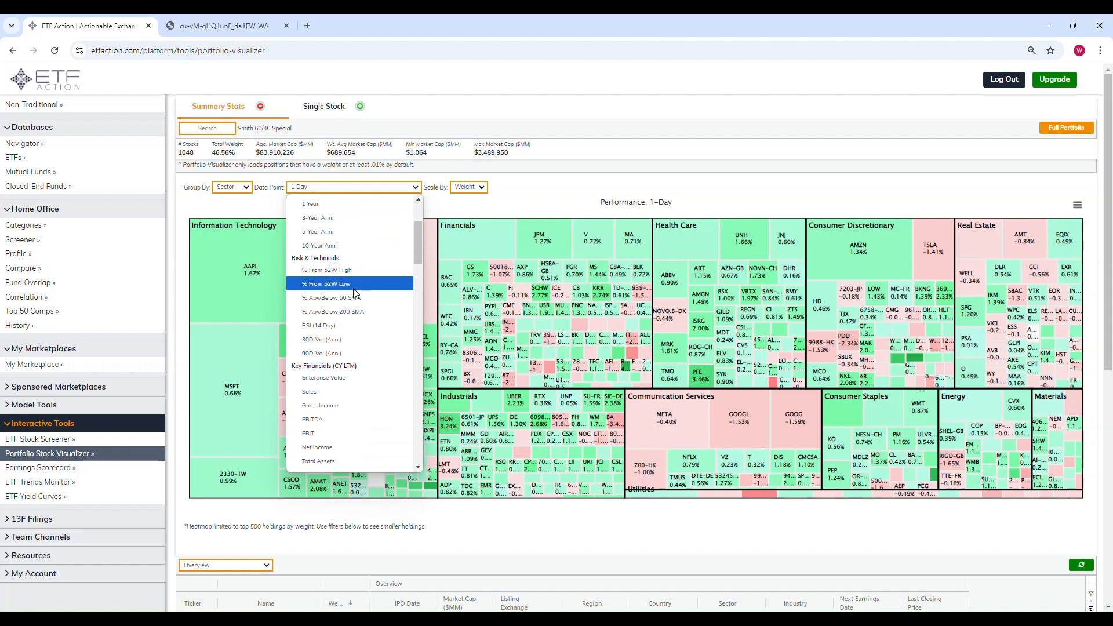
click(353, 286)
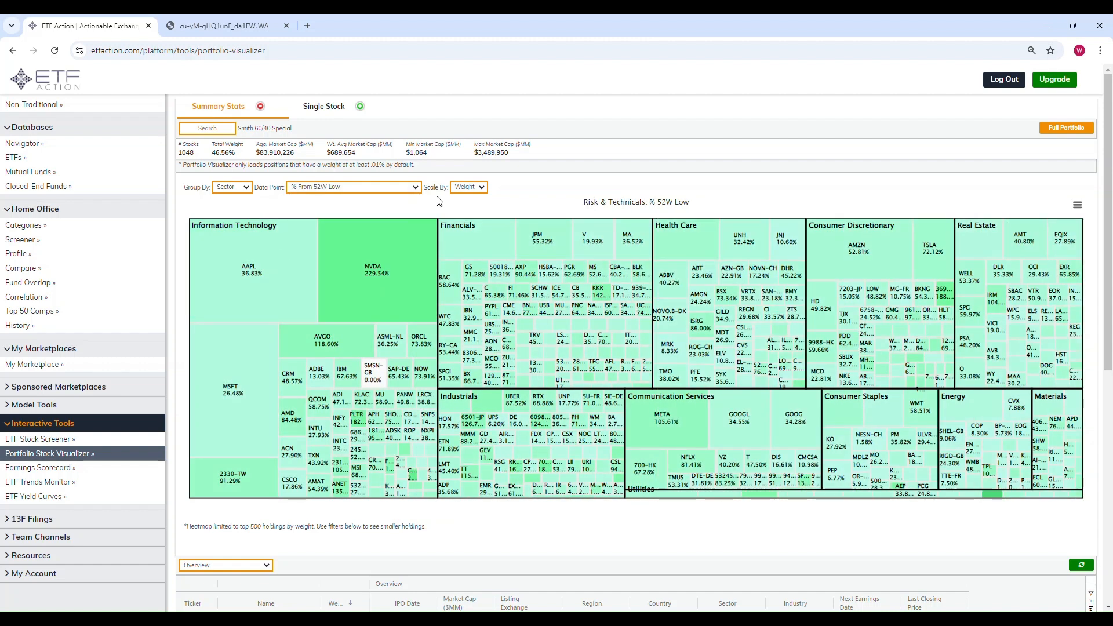
Check the heatmap's scaling and grouping options, and set its data point to 3 Month.
click(465, 187)
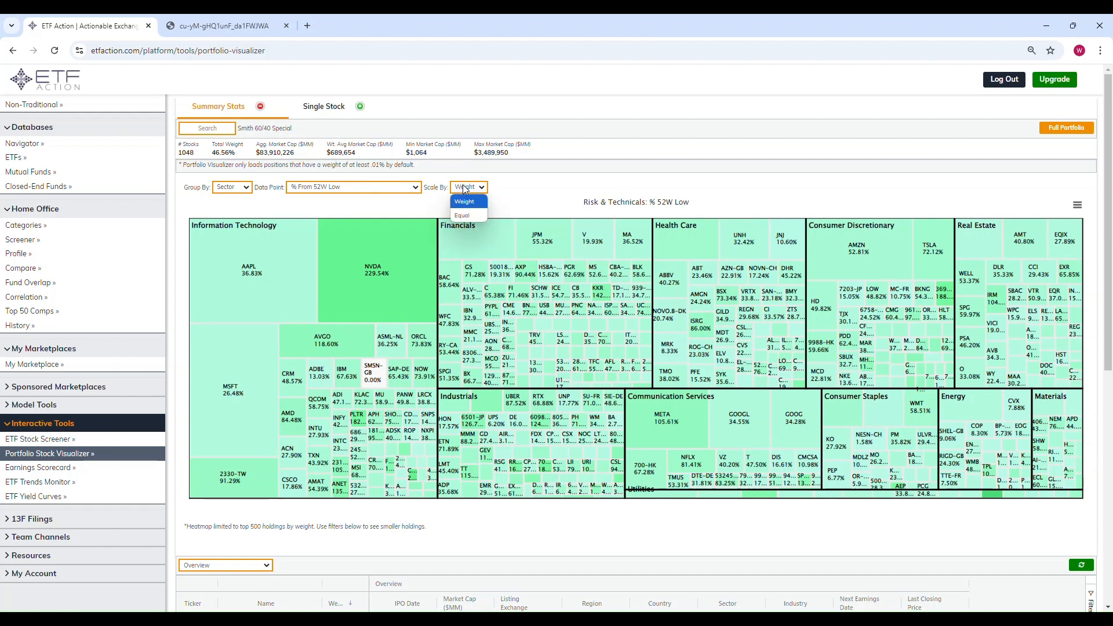
click(470, 187)
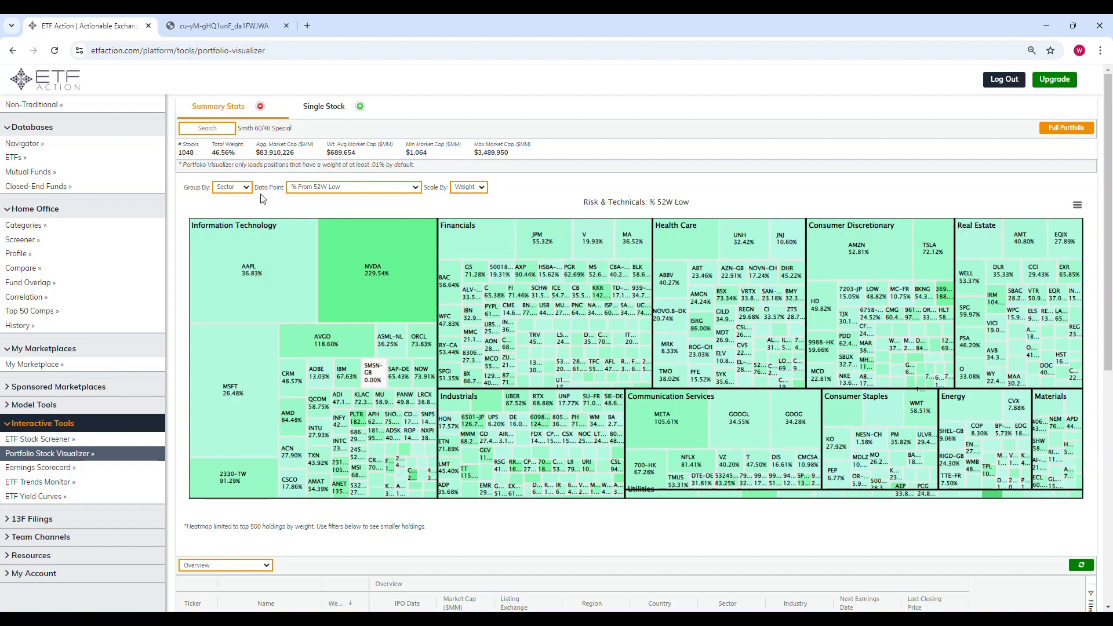
click(246, 190)
click(313, 187)
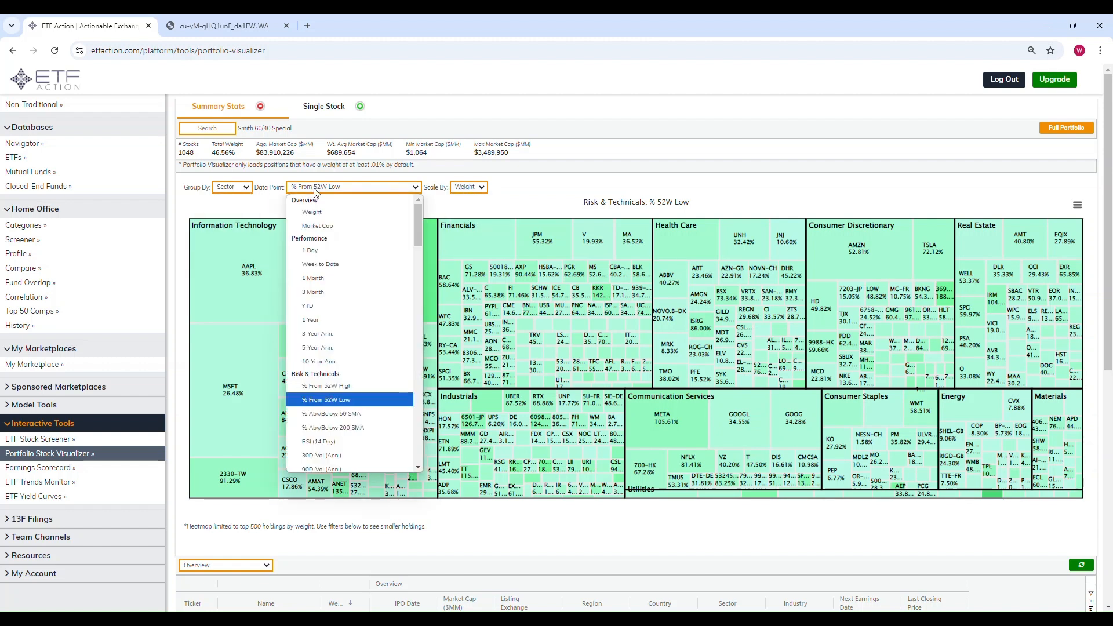
key(Escape)
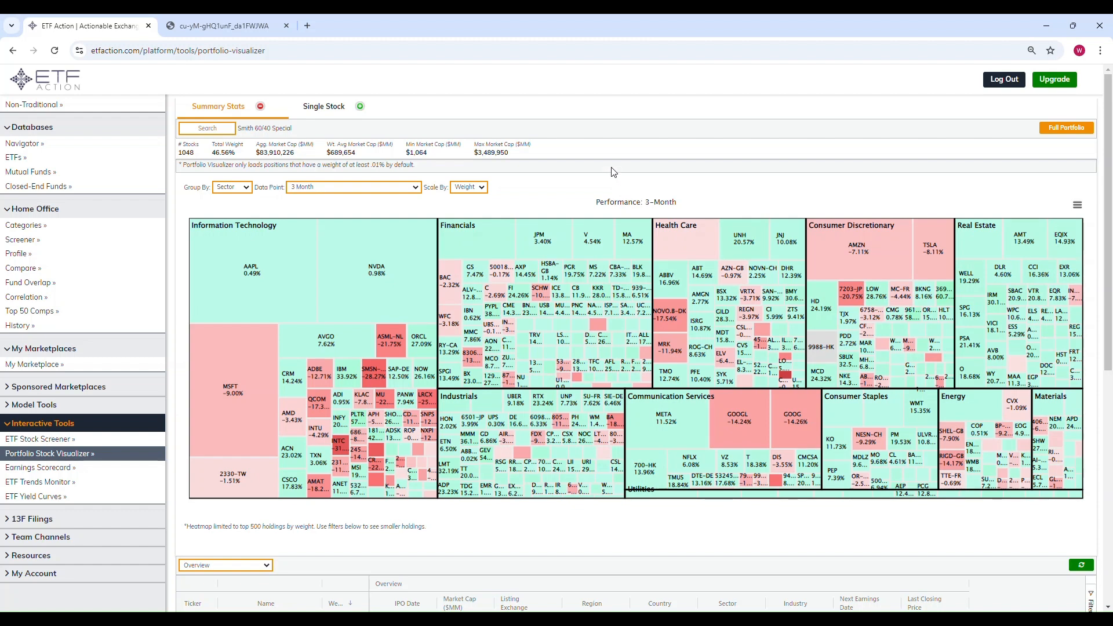
Review the holdings table beneath the heatmap and the data views it offers, keeping the Overview view.
scroll(621, 172, down, 4)
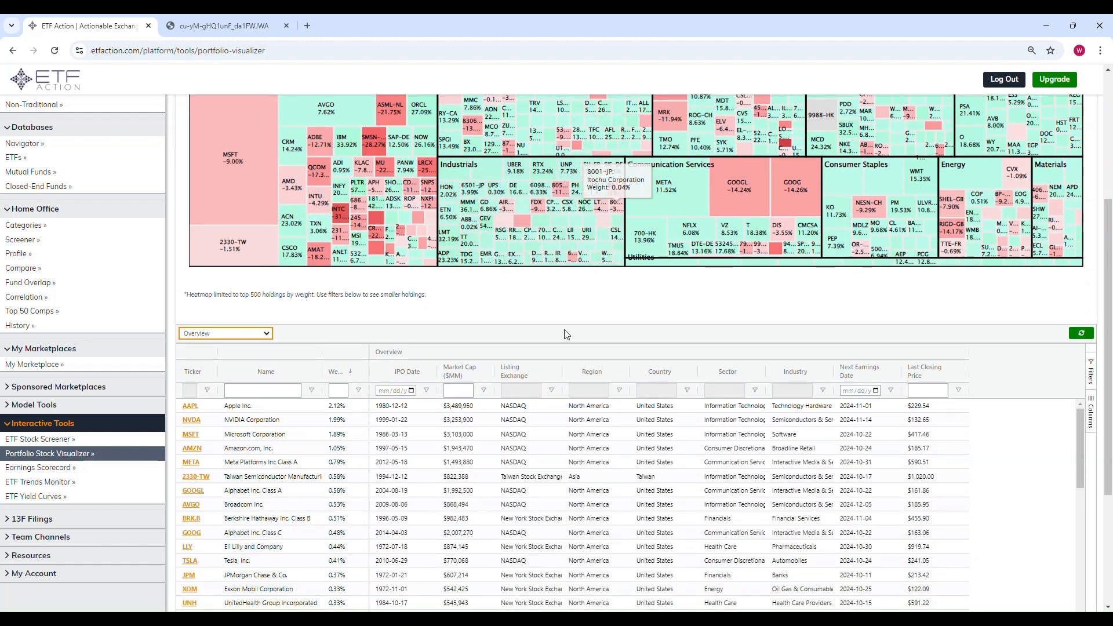
scroll(622, 173, down, 3)
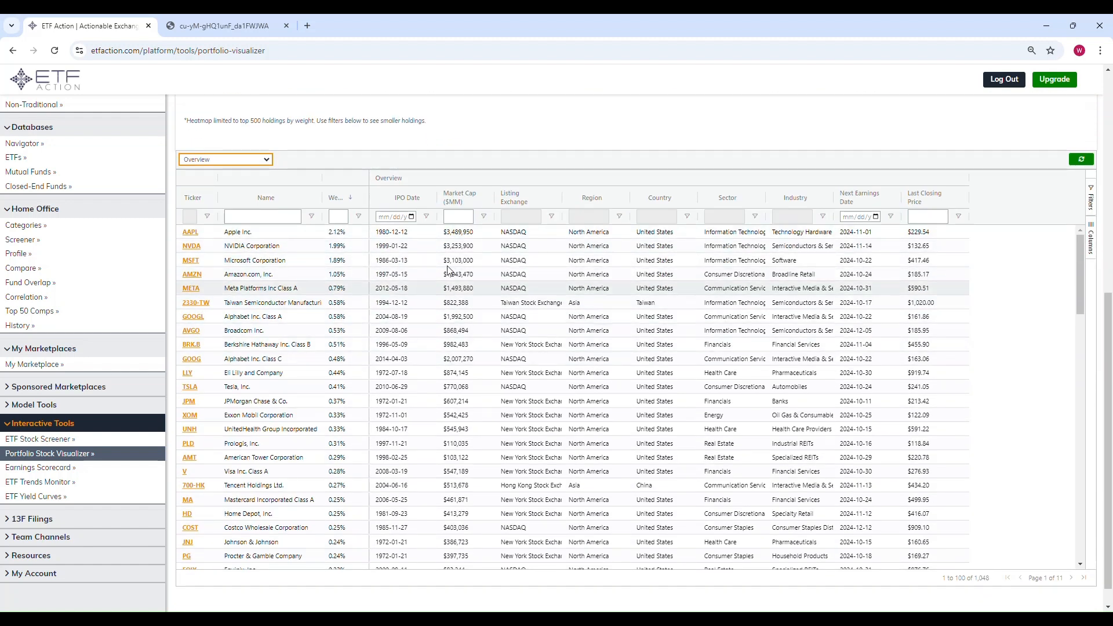
click(252, 161)
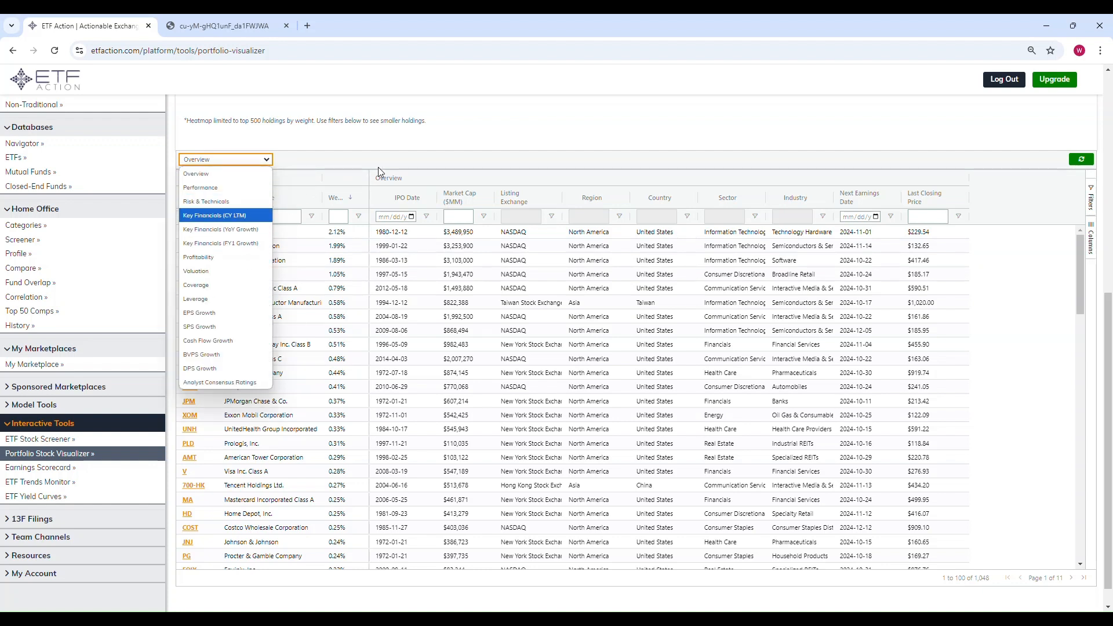
click(416, 156)
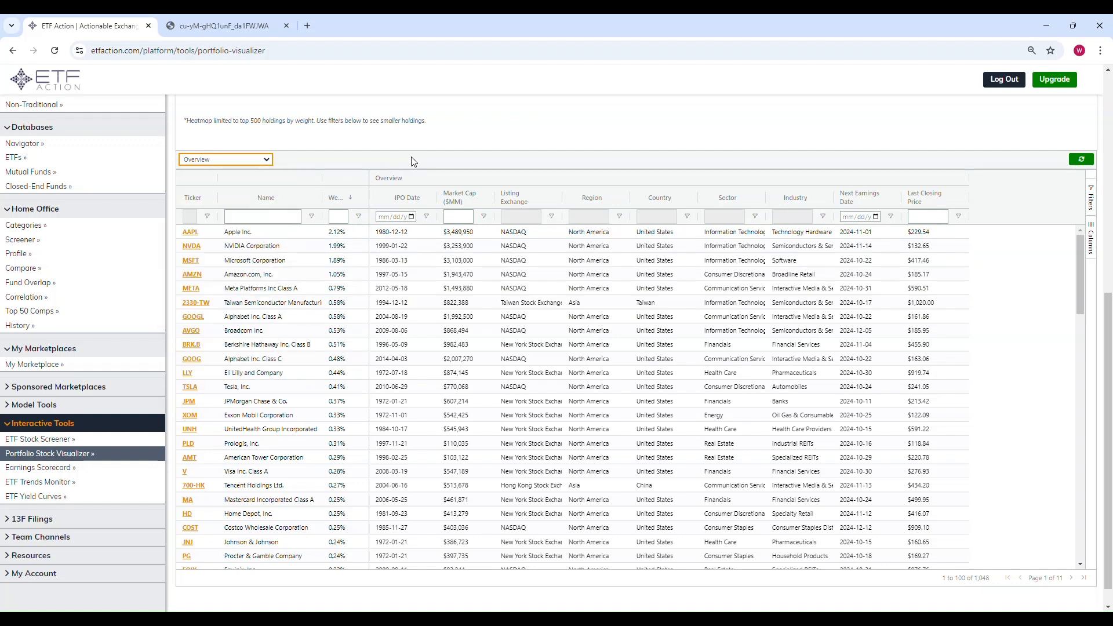
Open Apple Inc. (AAPL) from the holdings table and look through its performance, distributions and overview information.
click(190, 232)
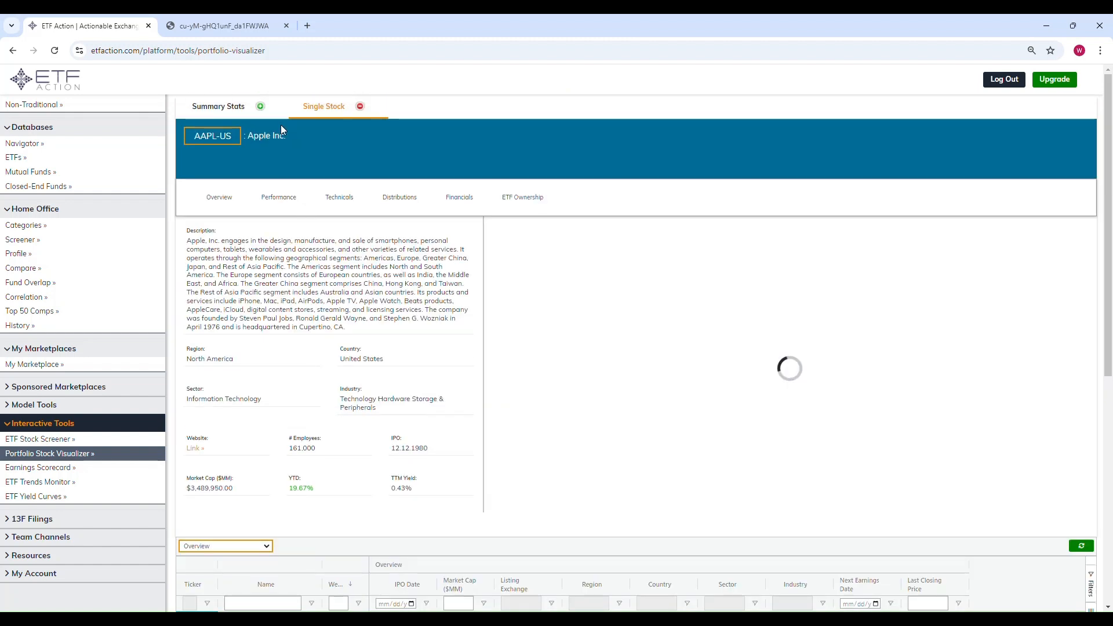
click(288, 201)
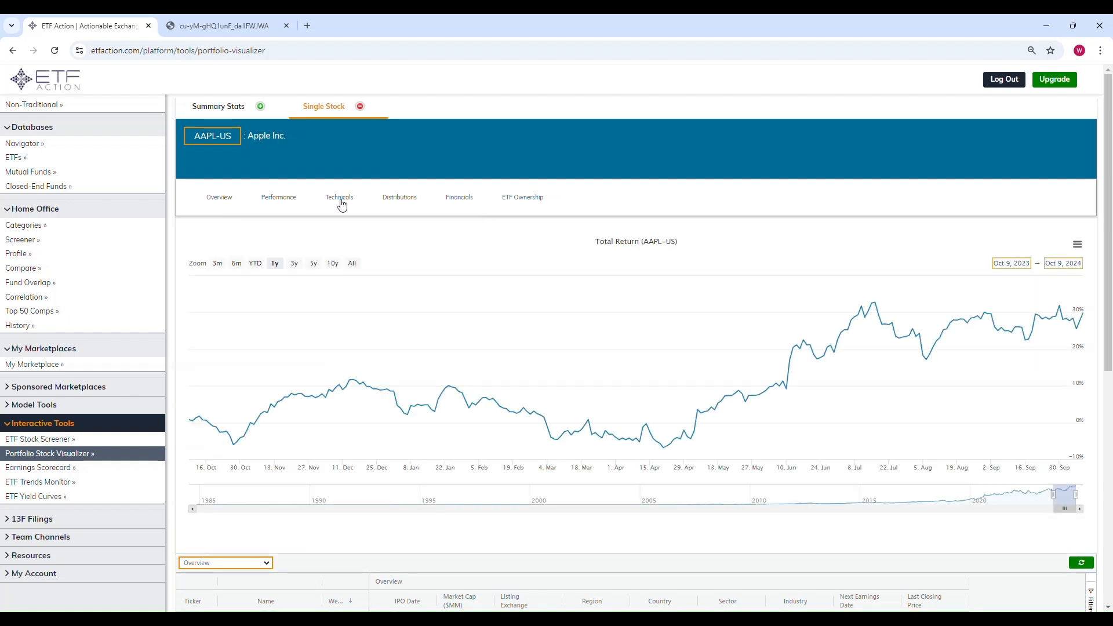
click(408, 200)
click(212, 199)
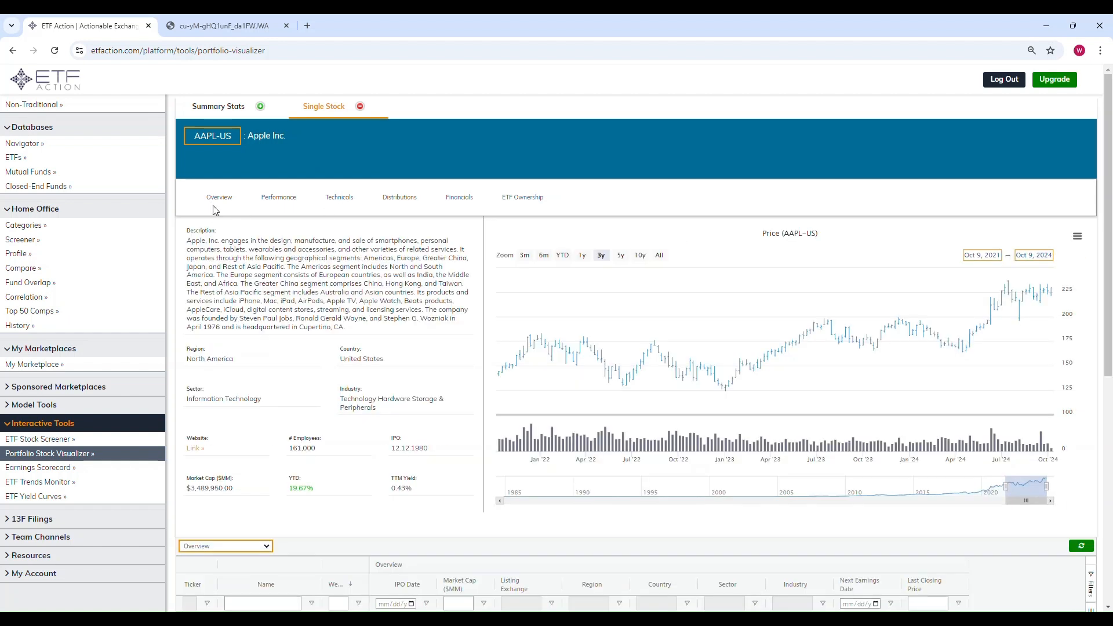
scroll(238, 253, down, 3)
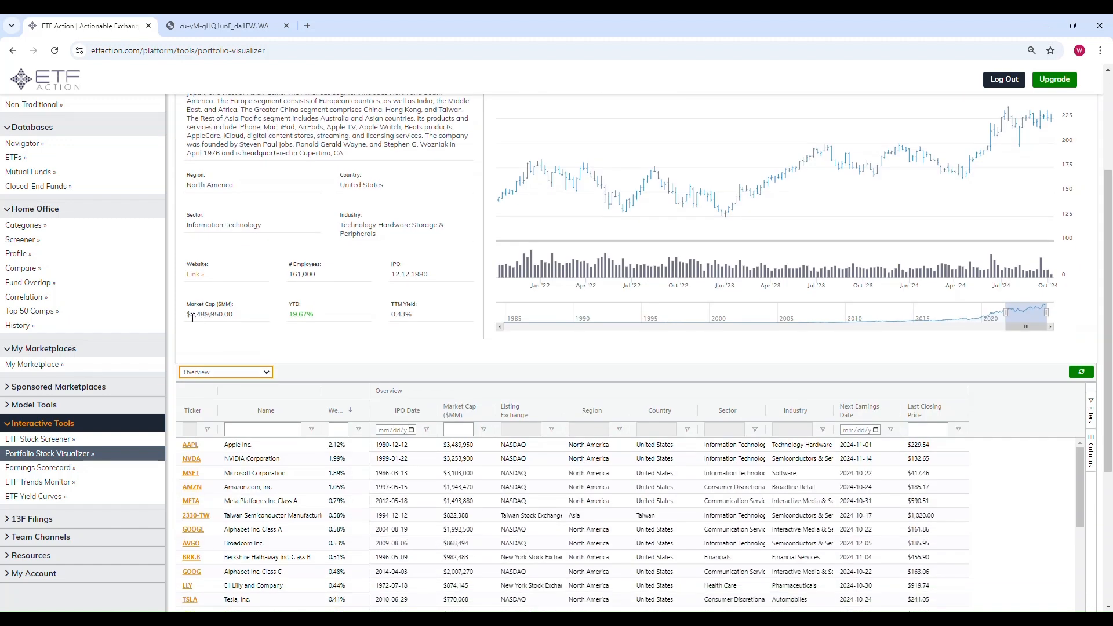
Return to the 60/40 model's Tools & Reports in My Marketplace and read the Portfolio Visualizer's description.
click(50, 365)
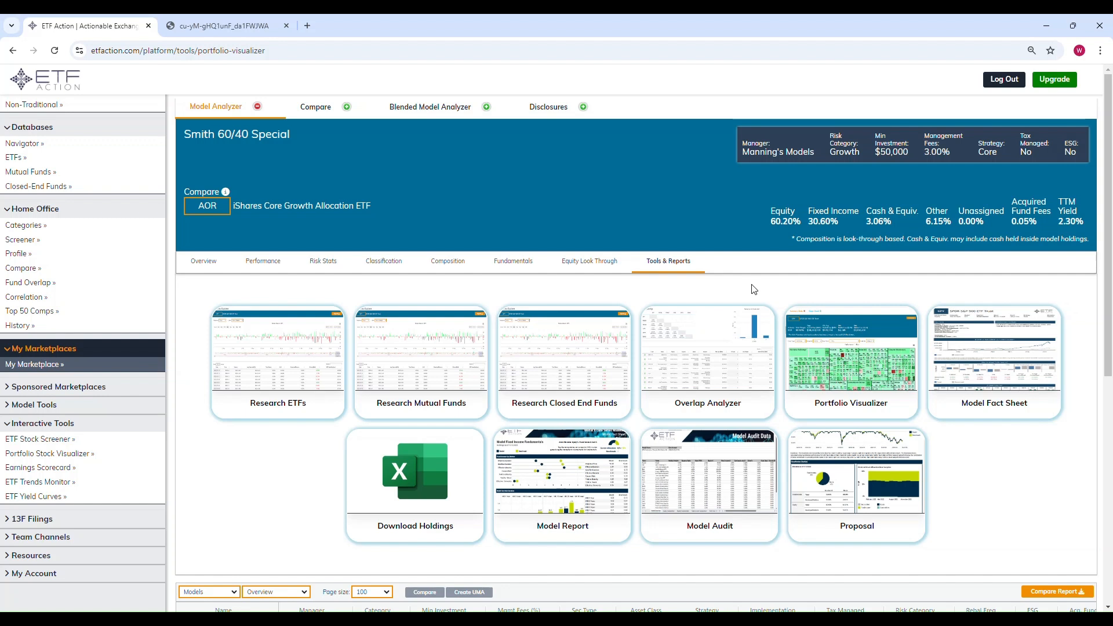
mouse_move(819, 325)
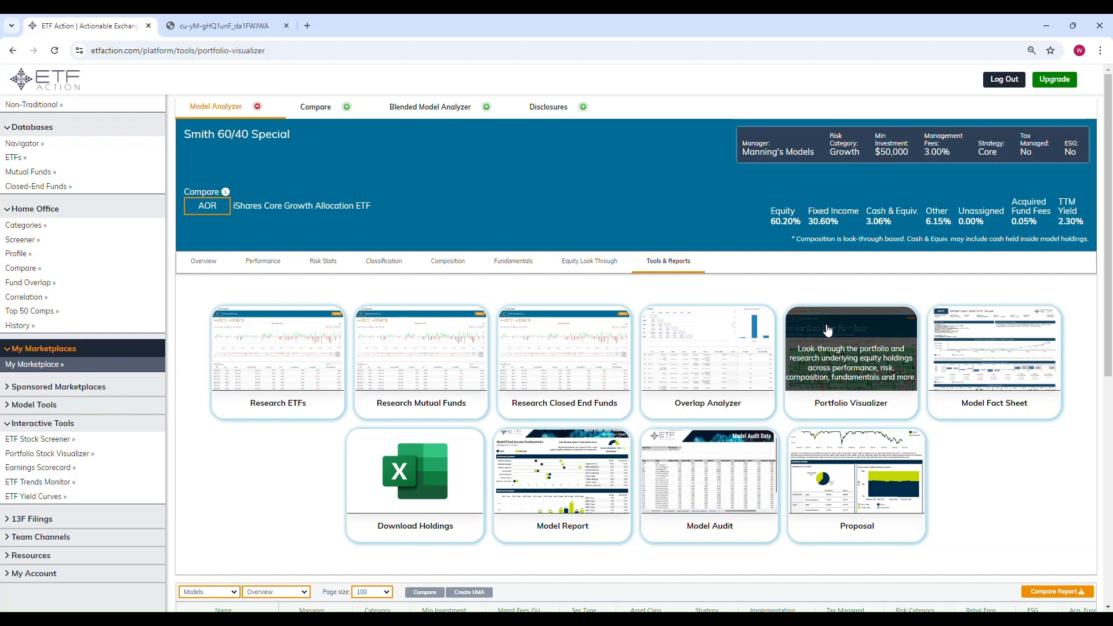